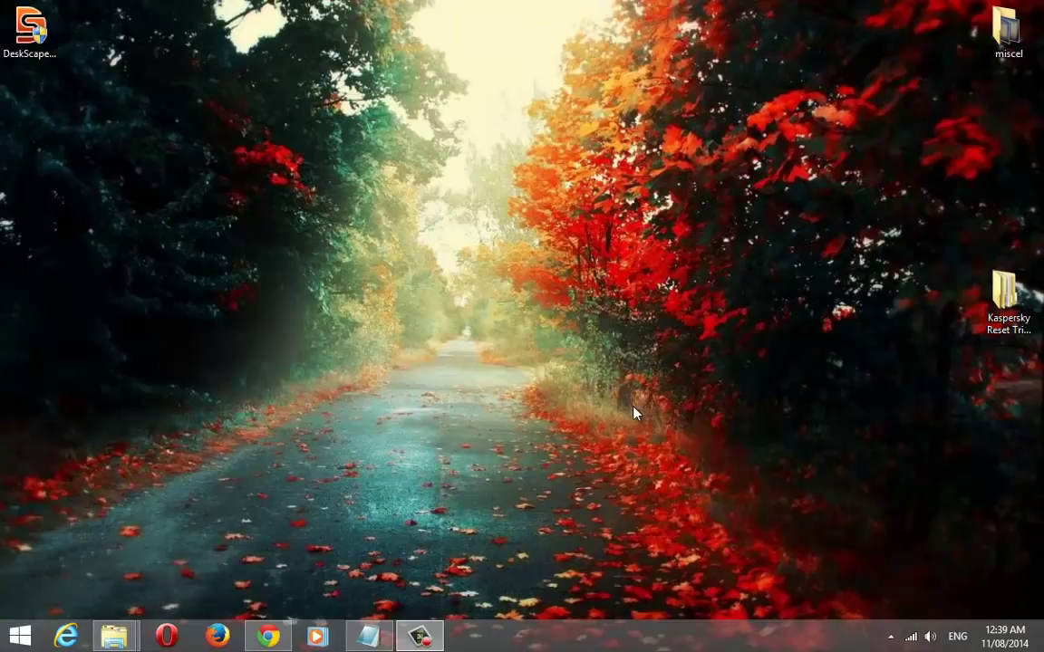
View the computer's system properties from My Computer and close the Videos folder window.
mouse_move(114, 637)
click(144, 538)
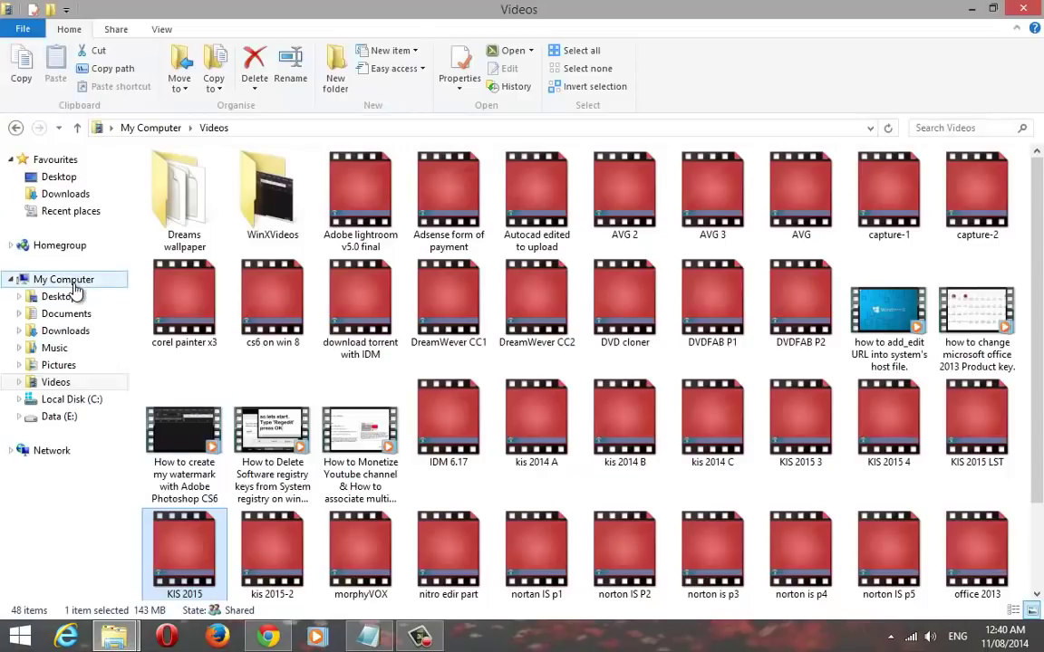
right_click(65, 280)
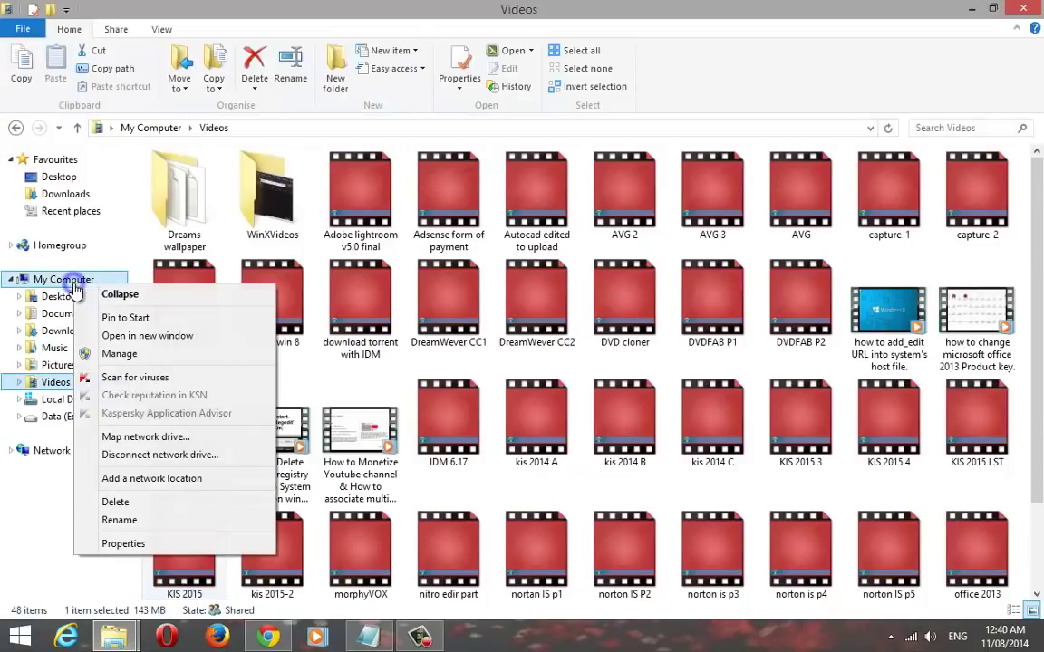
click(118, 545)
click(1030, 13)
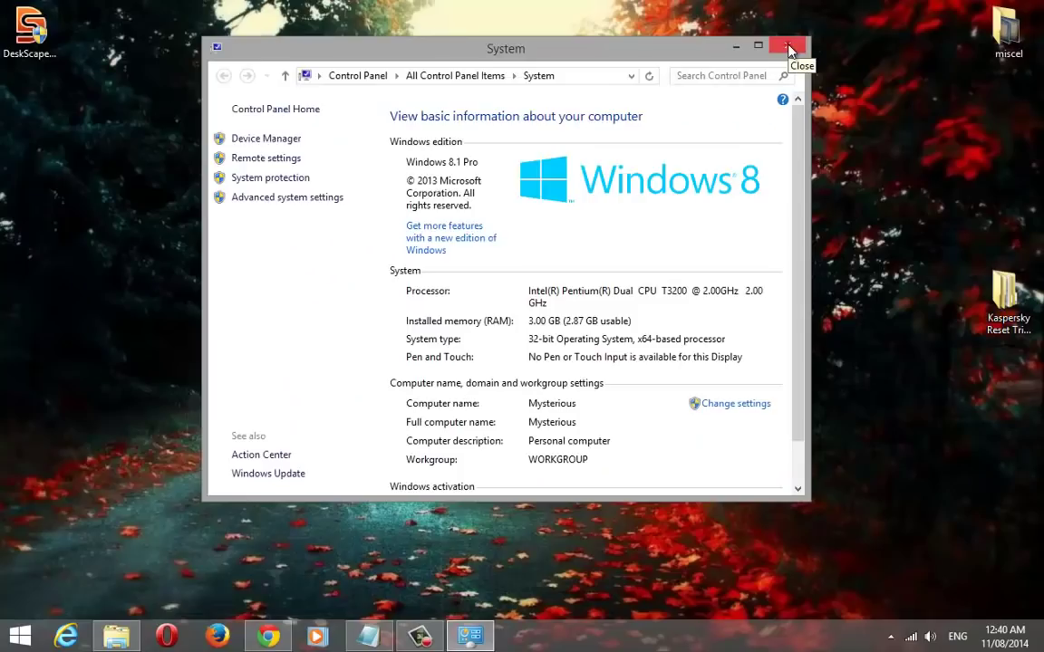
Start the free DeskScapes 8 download from its Download.com page in Chrome.
click(794, 47)
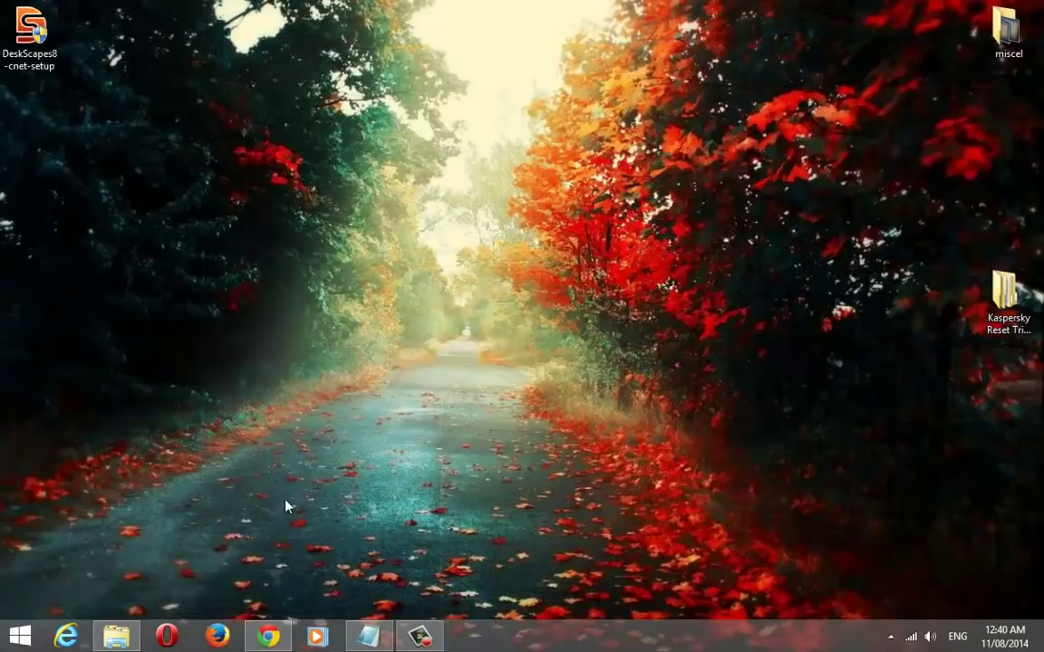
click(269, 639)
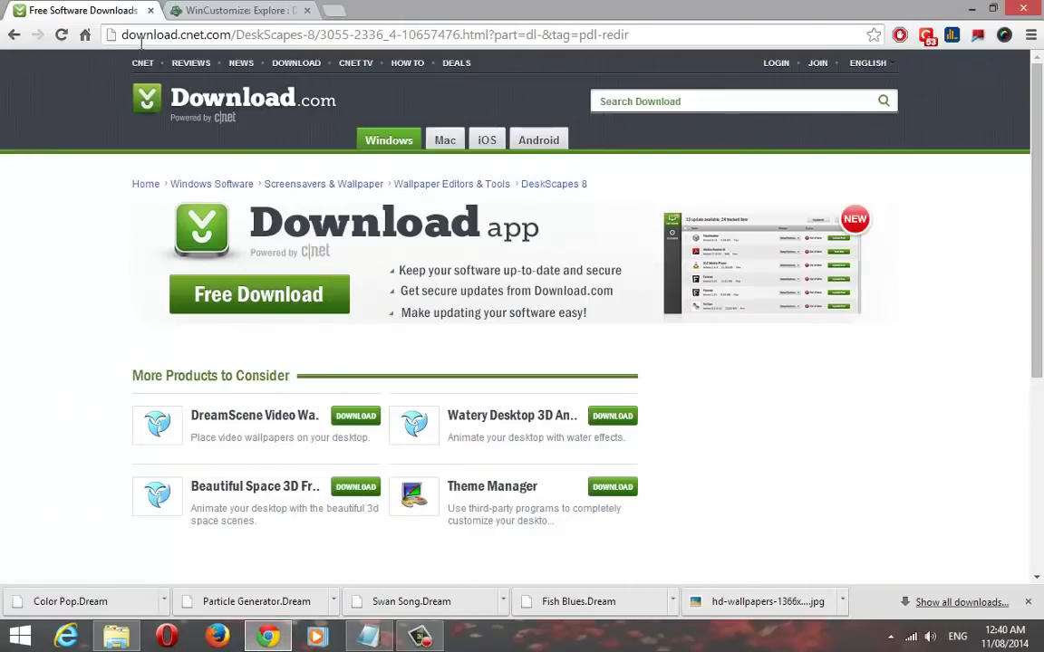
mouse_move(128, 34)
mouse_down()
mouse_move(510, 41)
mouse_move(147, 42)
mouse_move(125, 52)
mouse_up()
click(269, 304)
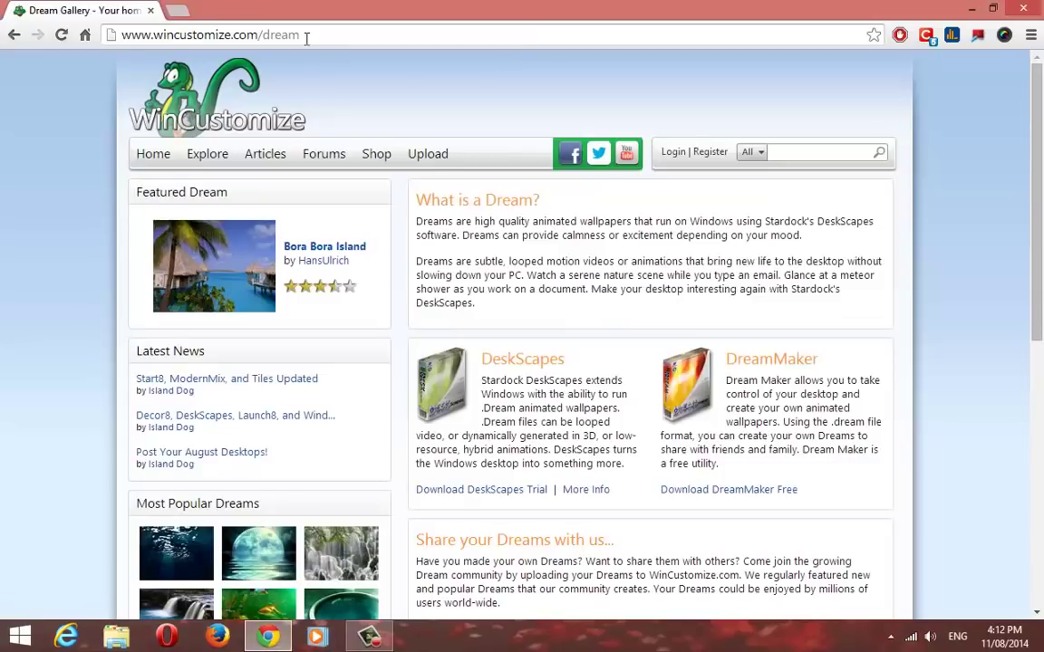
Browse the Dream gallery and download the Big Blue Sea HD dream.
click(290, 35)
click(136, 100)
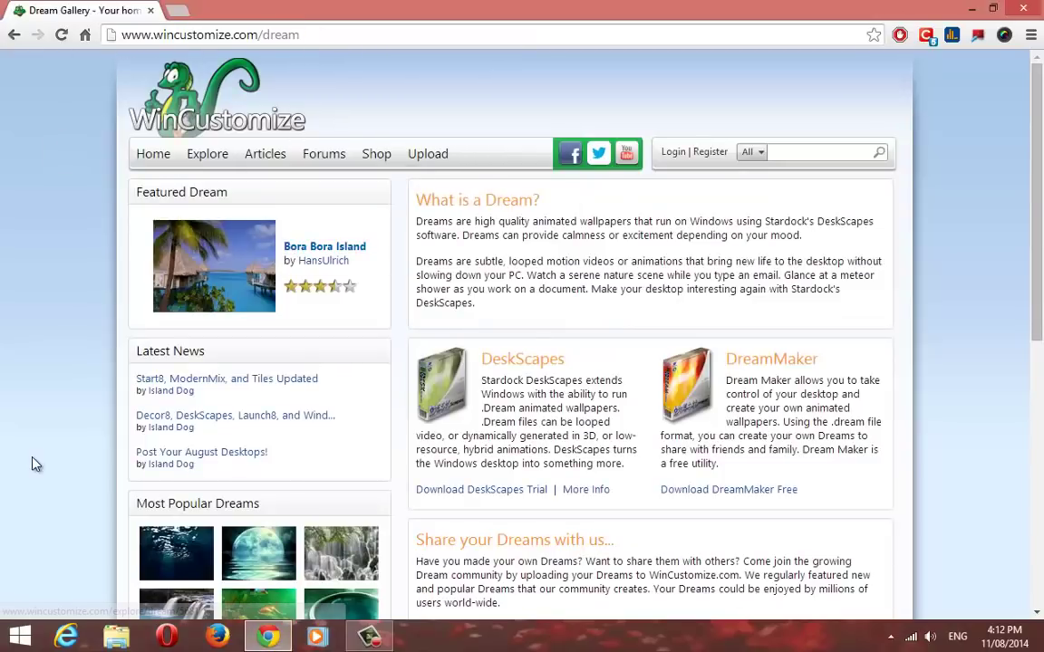
scroll(1015, 138, down, 4)
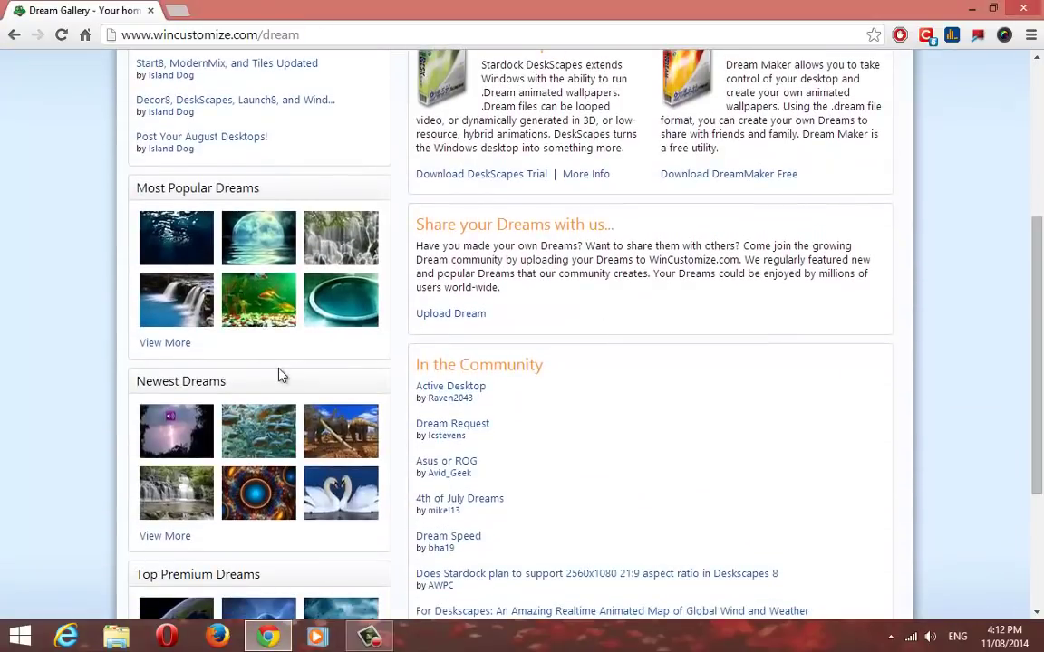
click(267, 247)
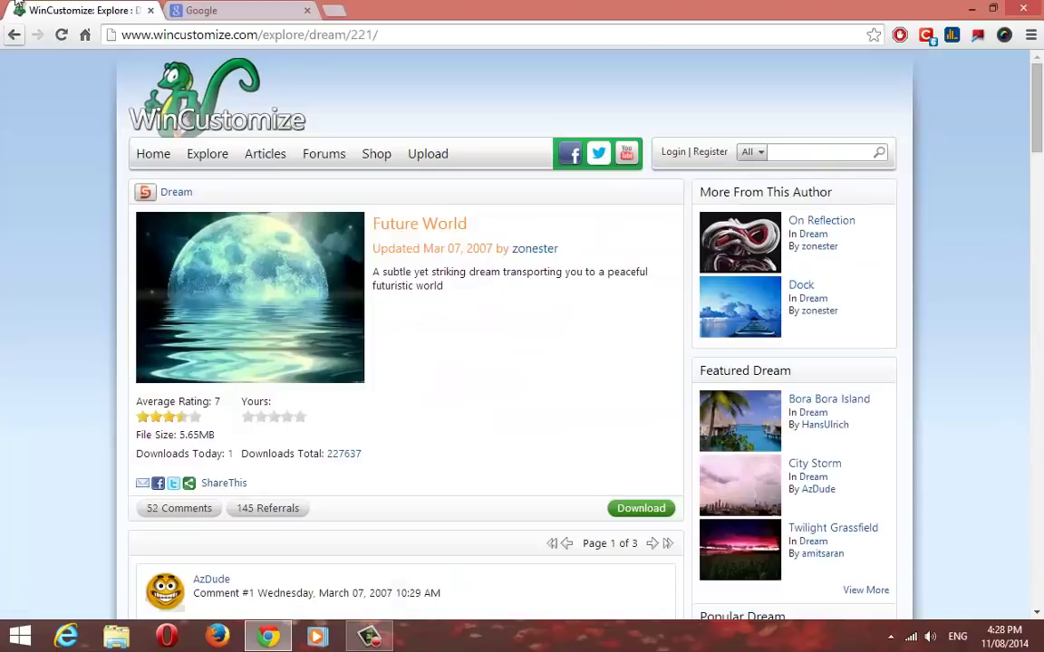
click(13, 34)
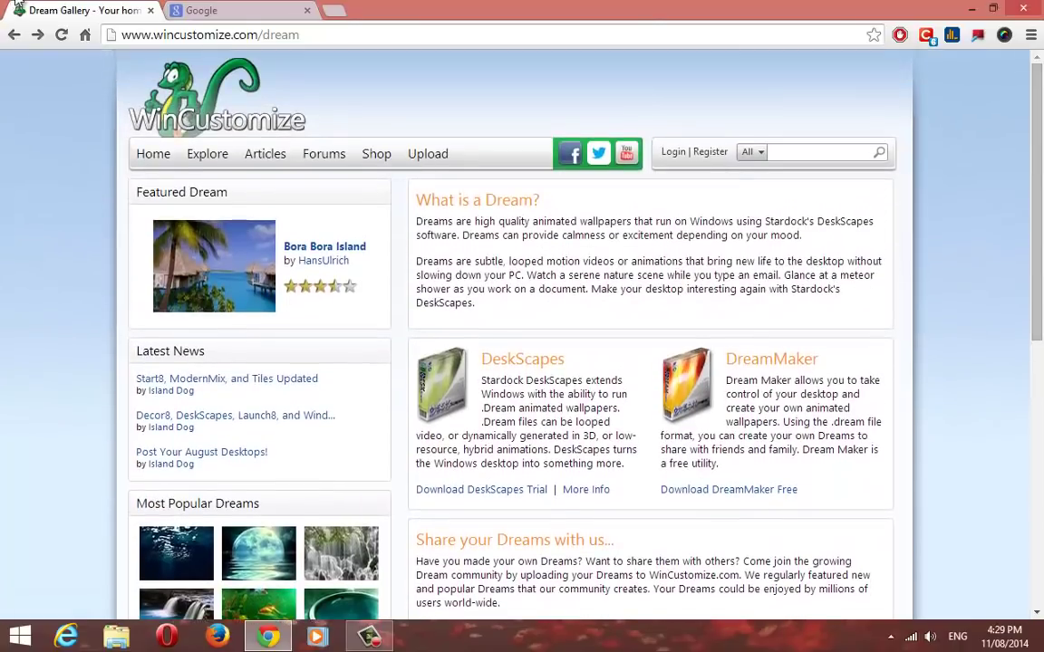
scroll(522, 363, down, 4)
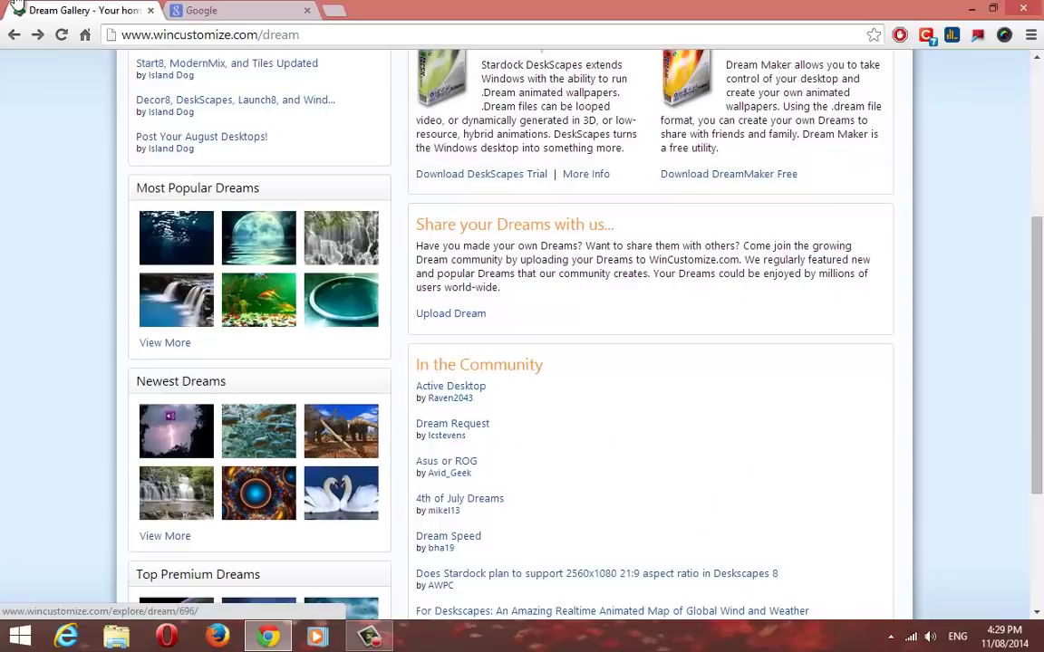
click(258, 240)
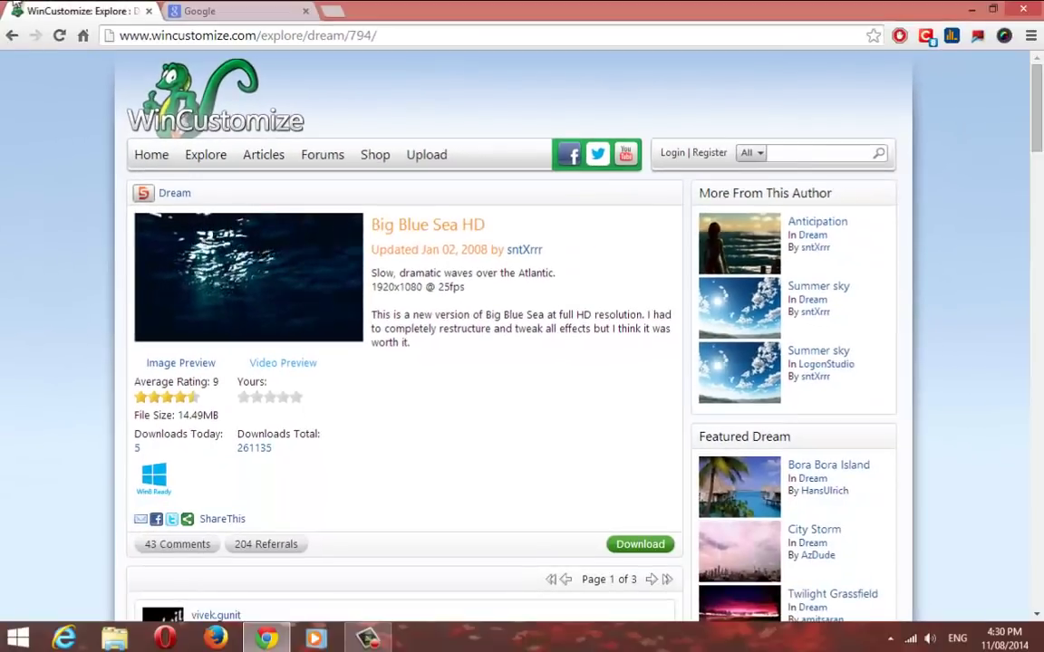
click(639, 543)
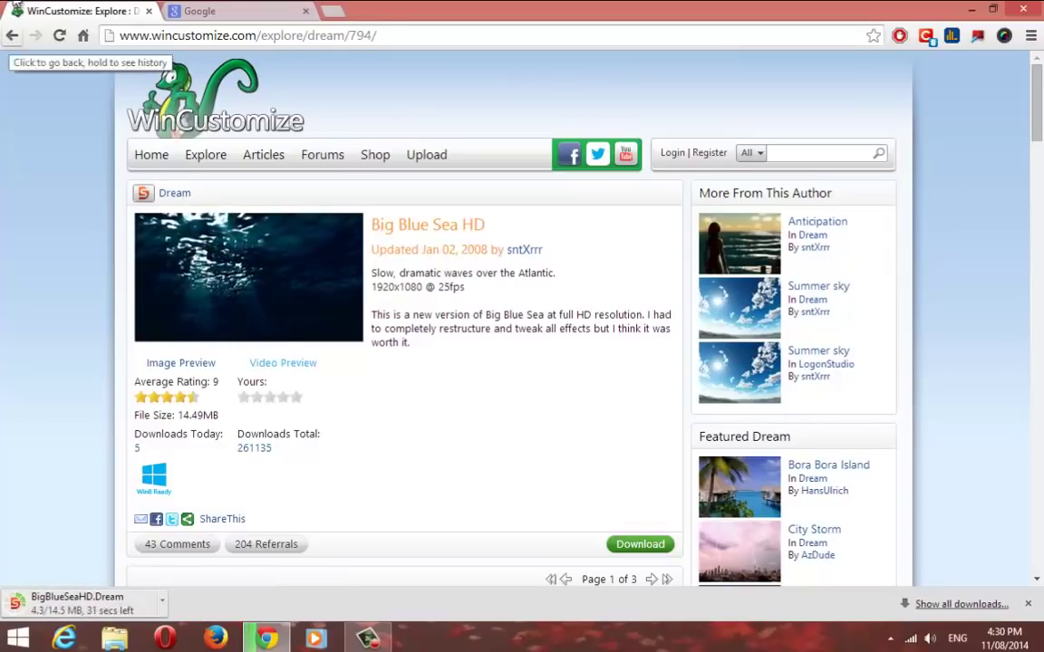
Visit the Future World page, download Aquarium II, then preview the Shark Pit dream.
click(12, 36)
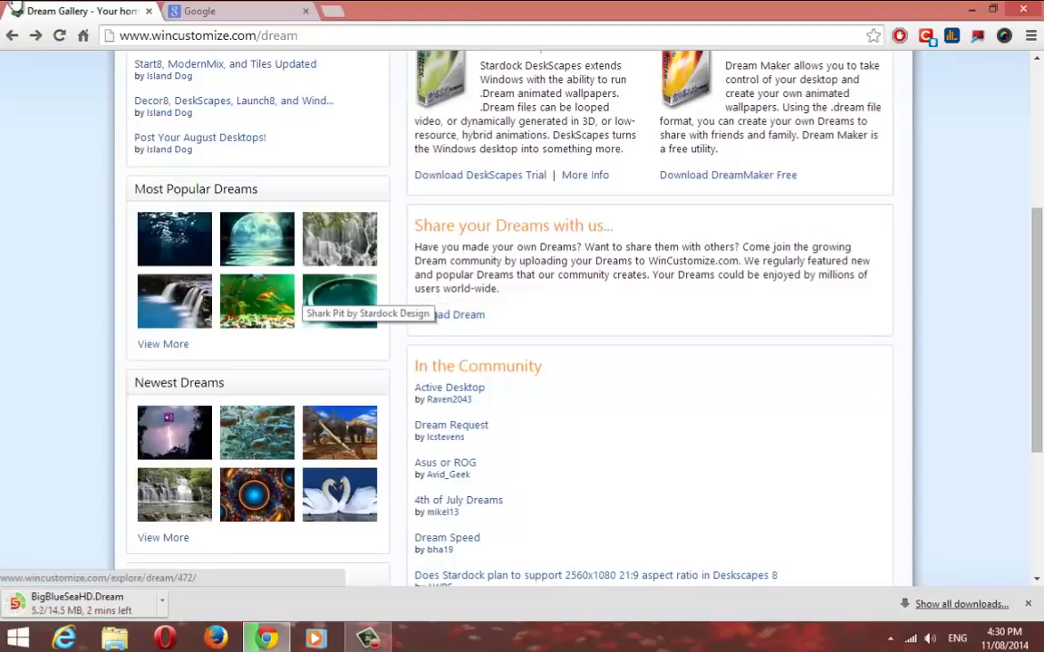
click(256, 238)
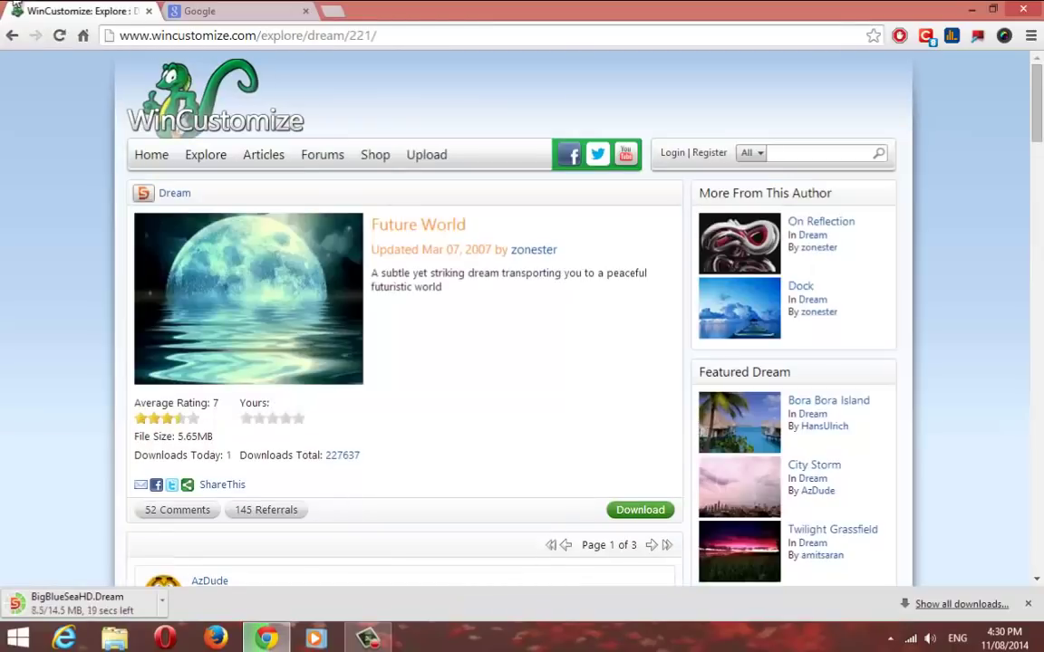
scroll(522, 317, down, 2)
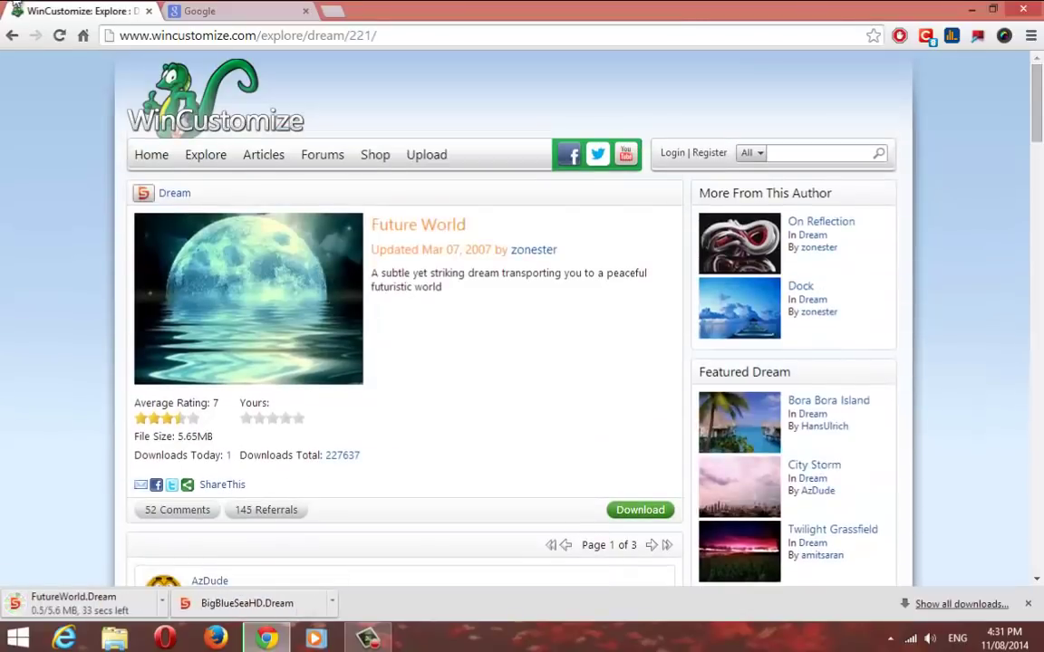
click(12, 35)
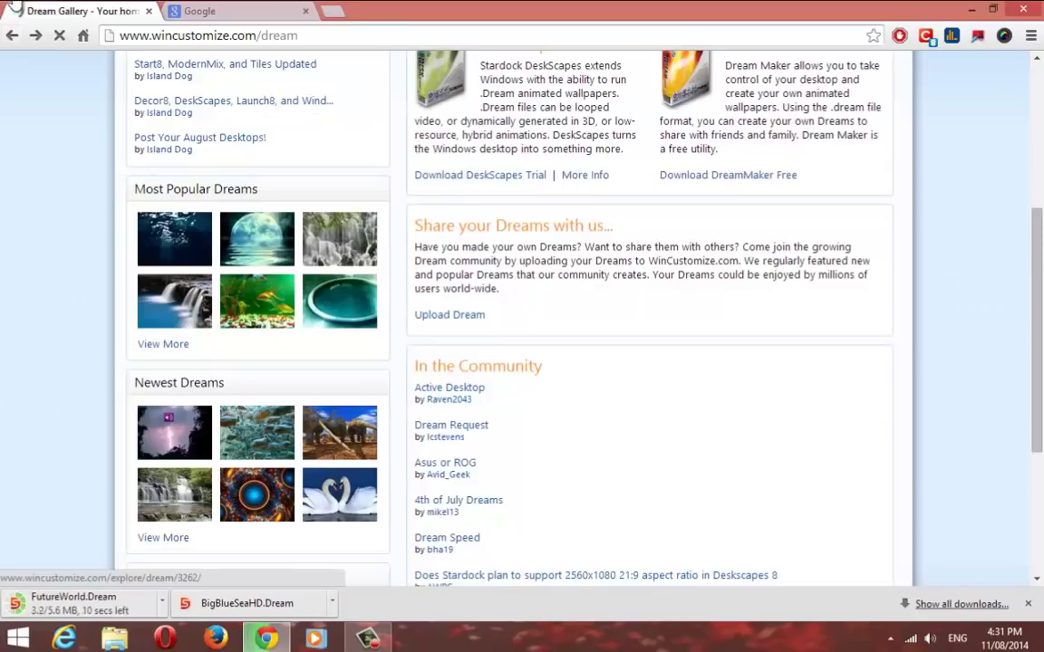
click(170, 238)
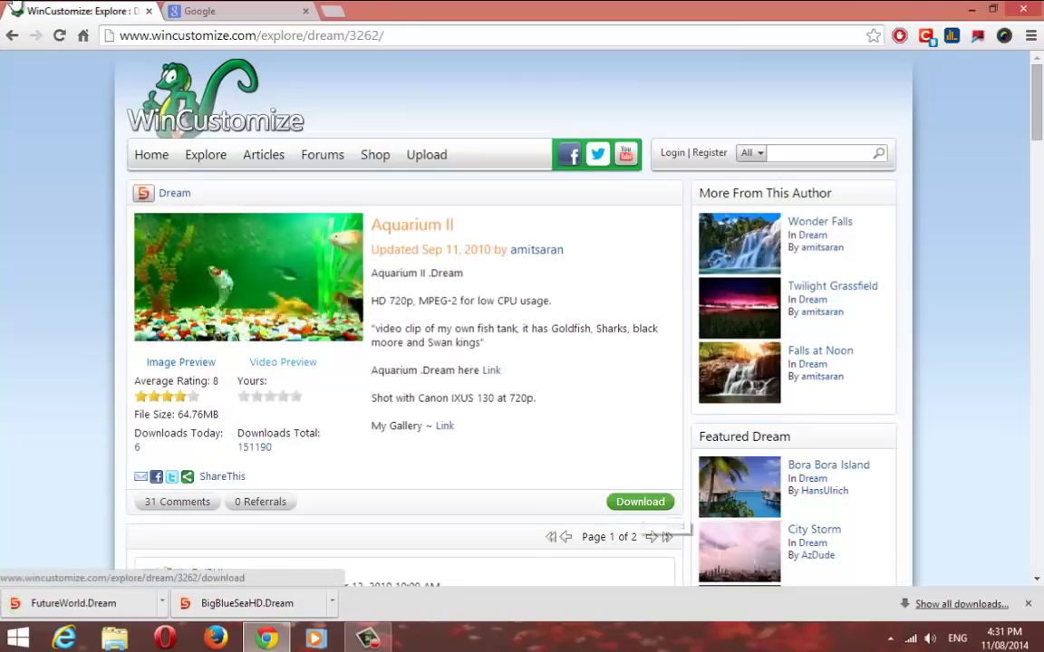
click(640, 501)
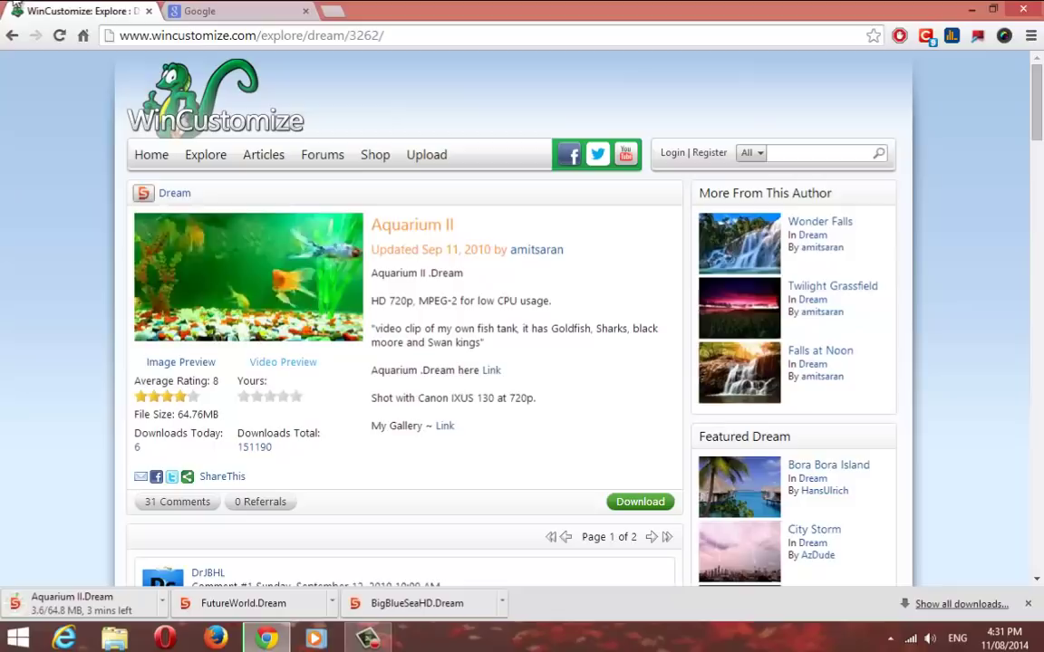
key(alt+Left)
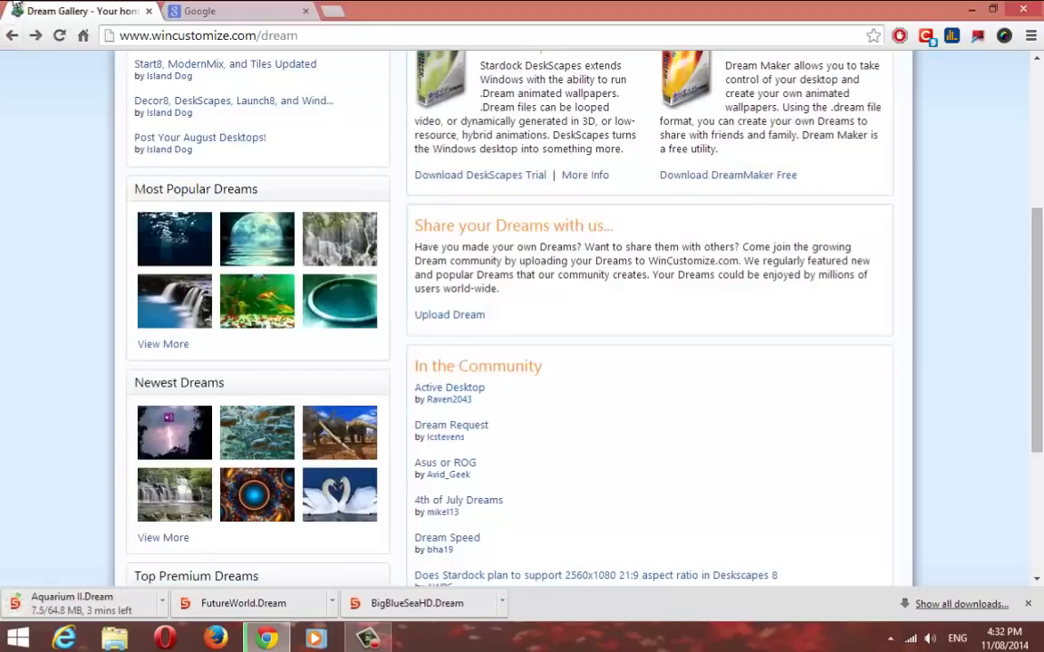
click(337, 299)
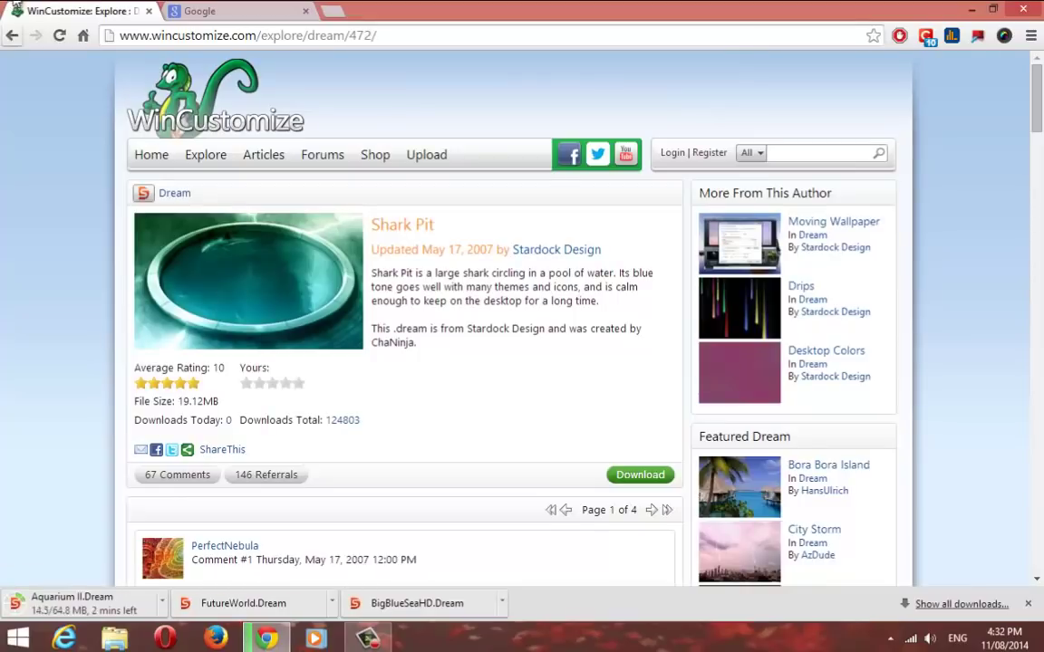
click(11, 36)
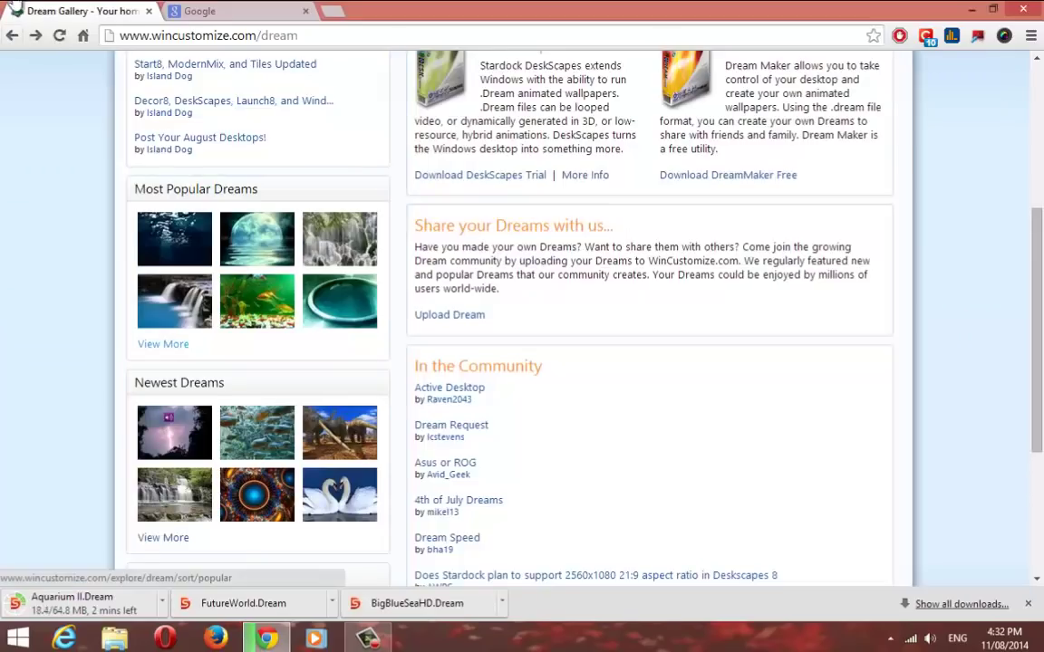
Open View More under Most Popular Dreams and page through from page 2 to page 5.
click(159, 310)
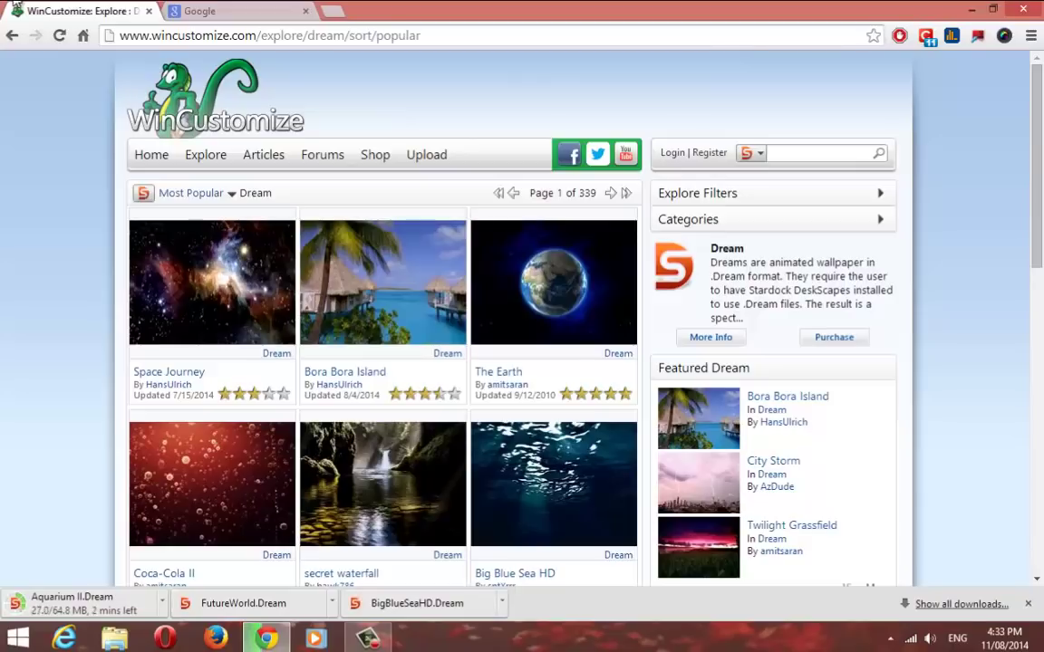
scroll(516, 317, down, 3)
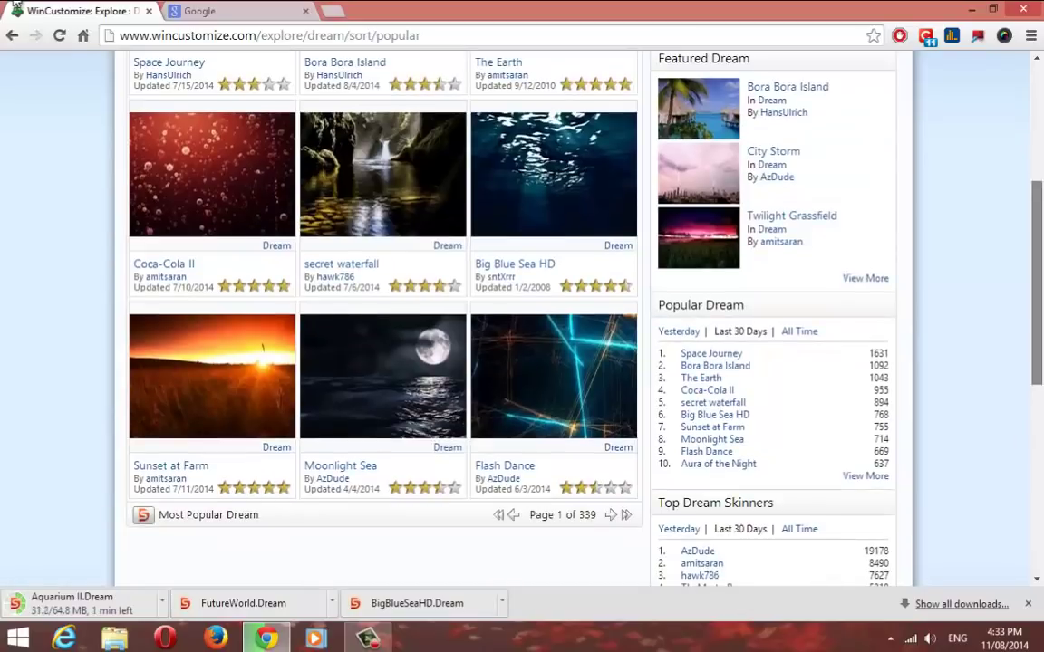
scroll(517, 363, down, 2)
click(610, 390)
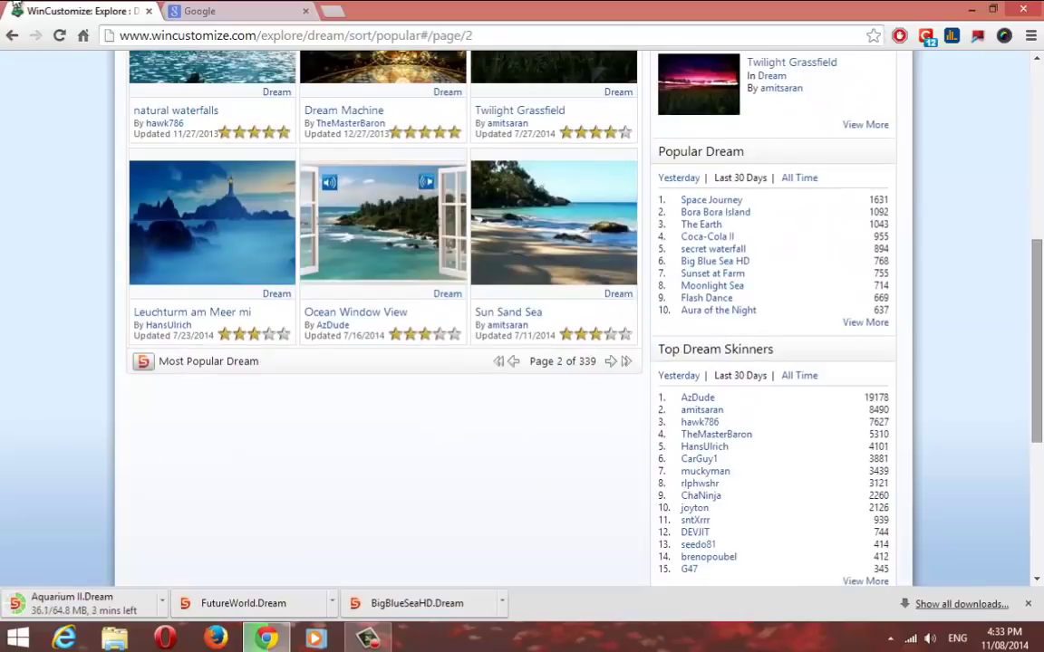
click(610, 361)
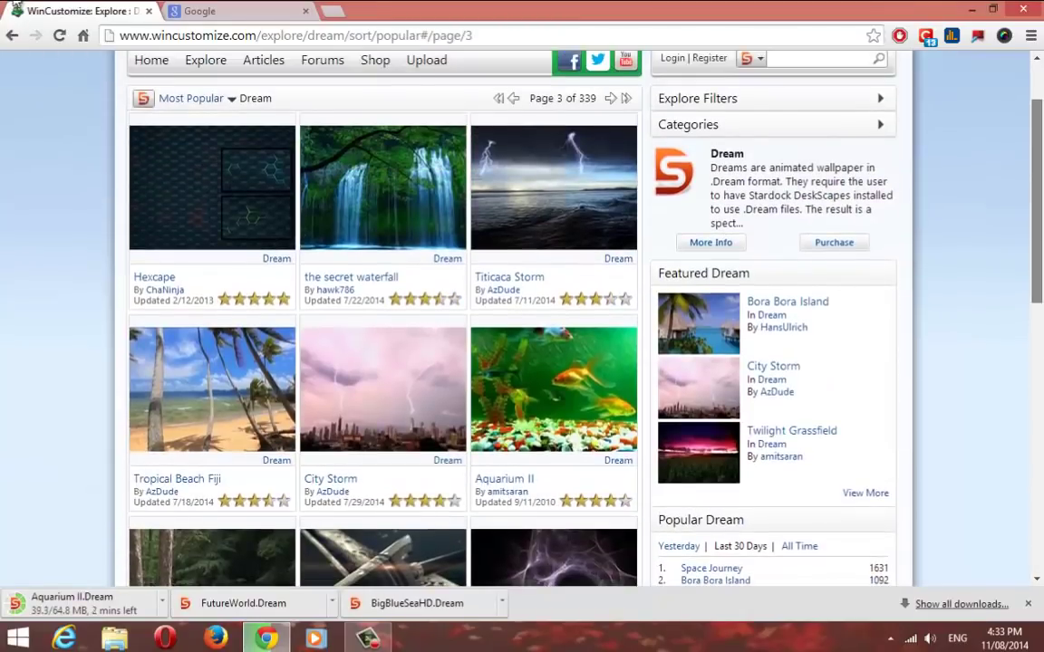
scroll(517, 317, down, 5)
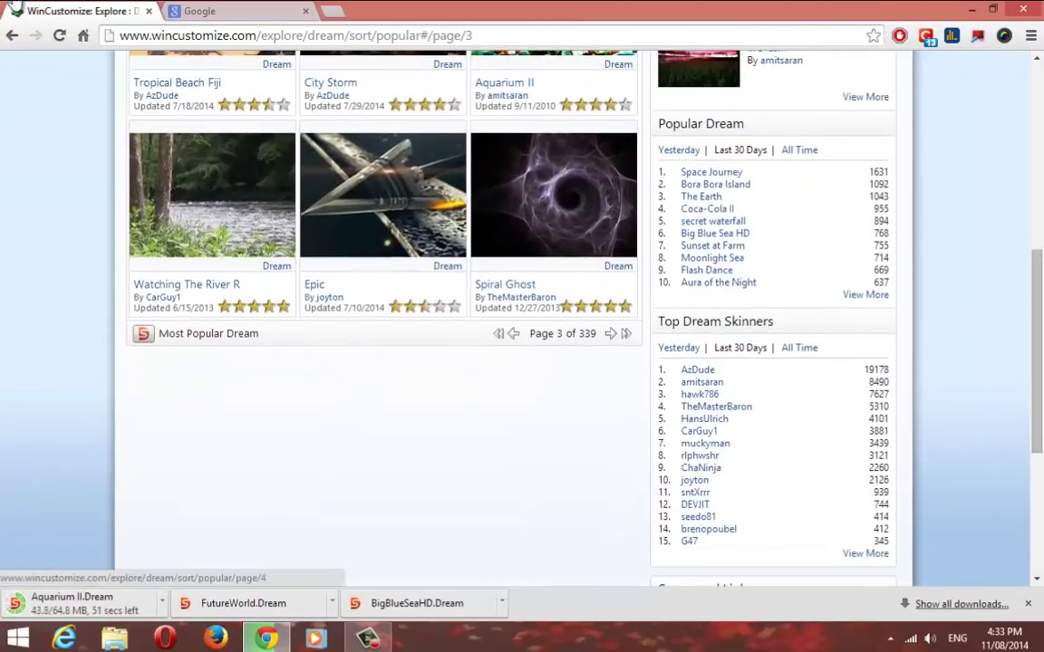
click(610, 333)
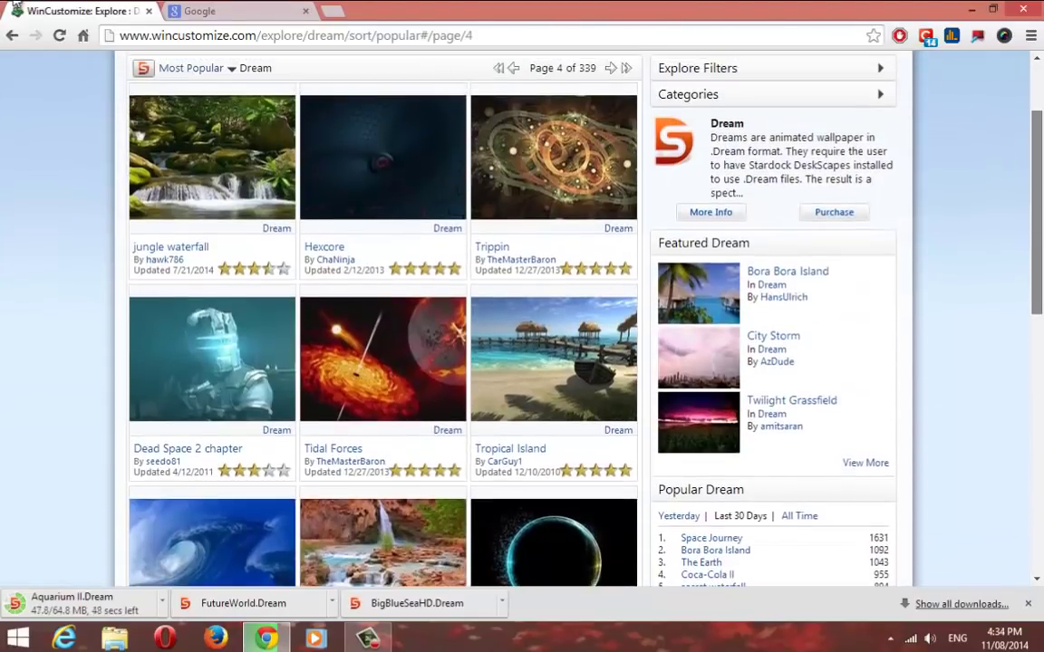
scroll(517, 317, down, 3)
click(610, 411)
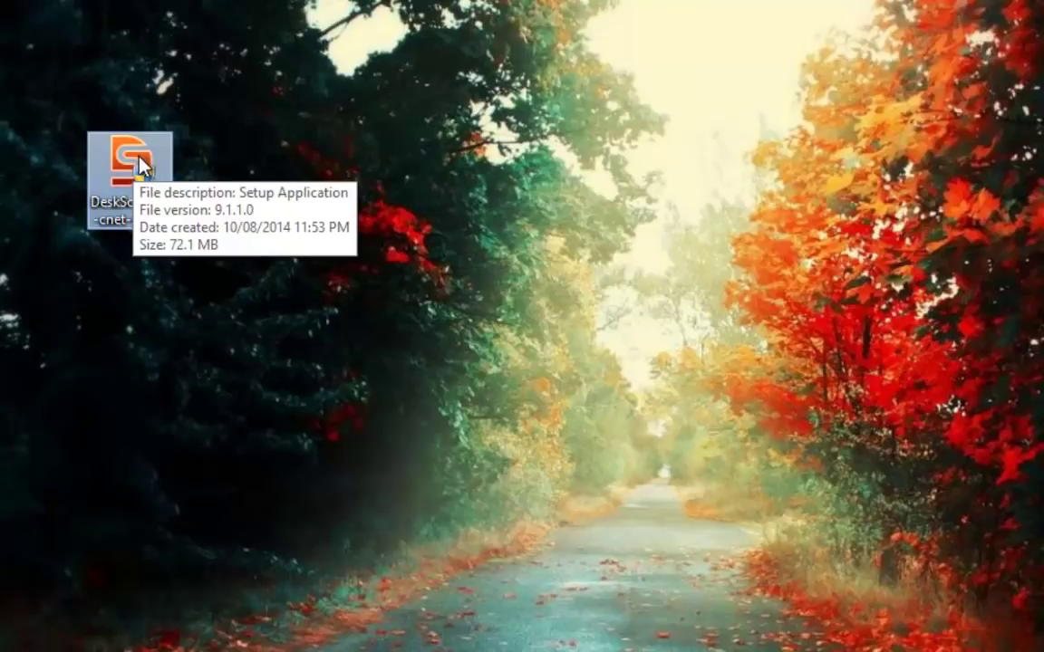
Run the DeskScapes 8 installer as administrator, accept the license and skip the Decor8 trial.
right_click(127, 194)
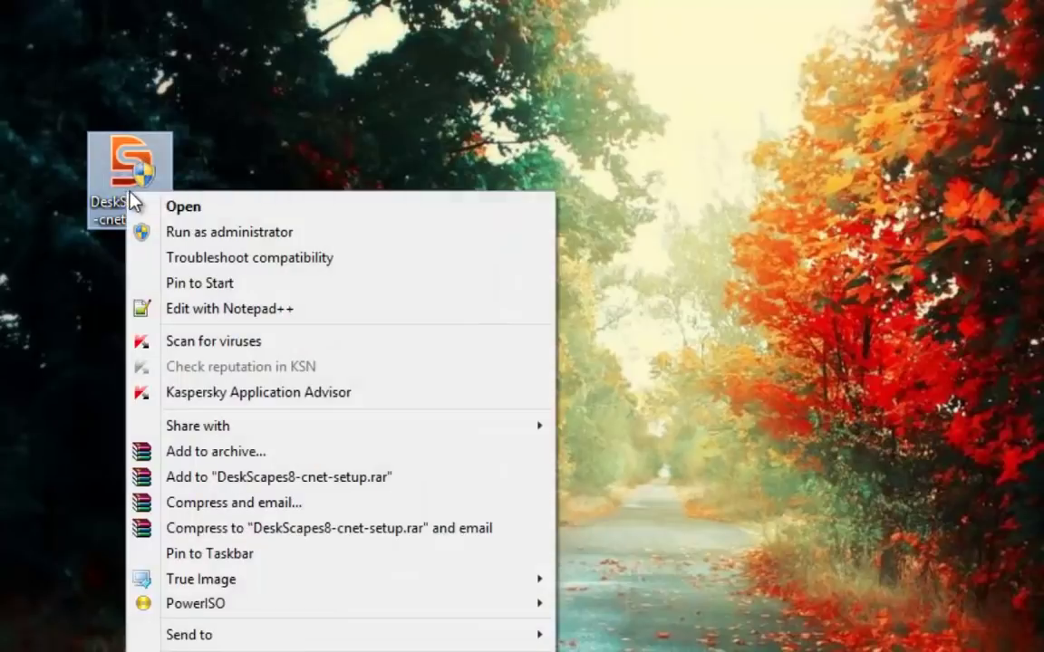
click(227, 234)
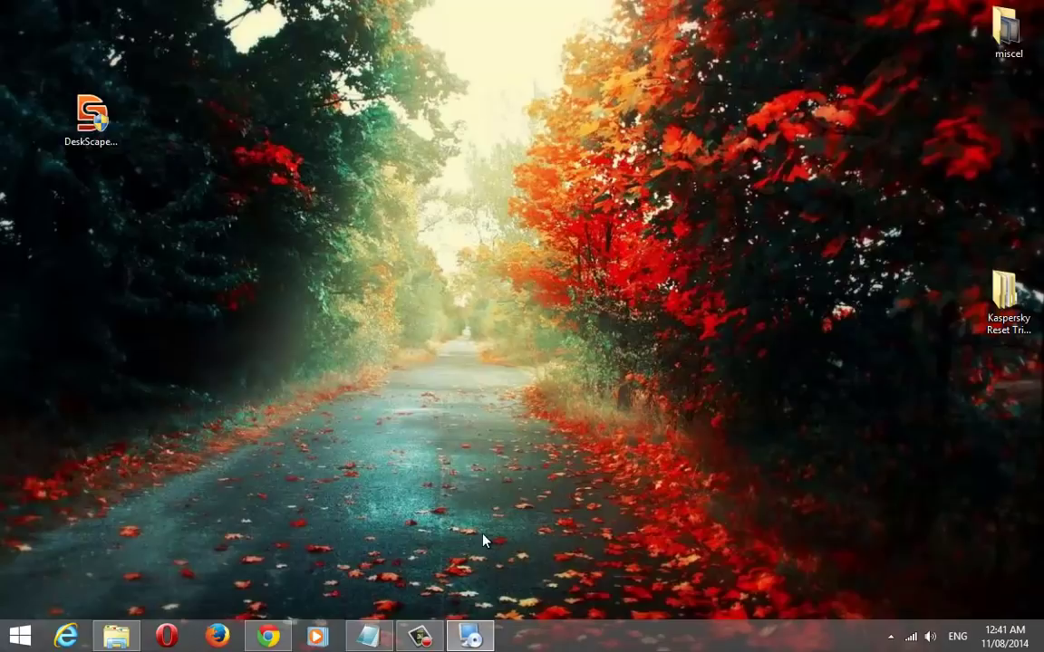
mouse_move(470, 636)
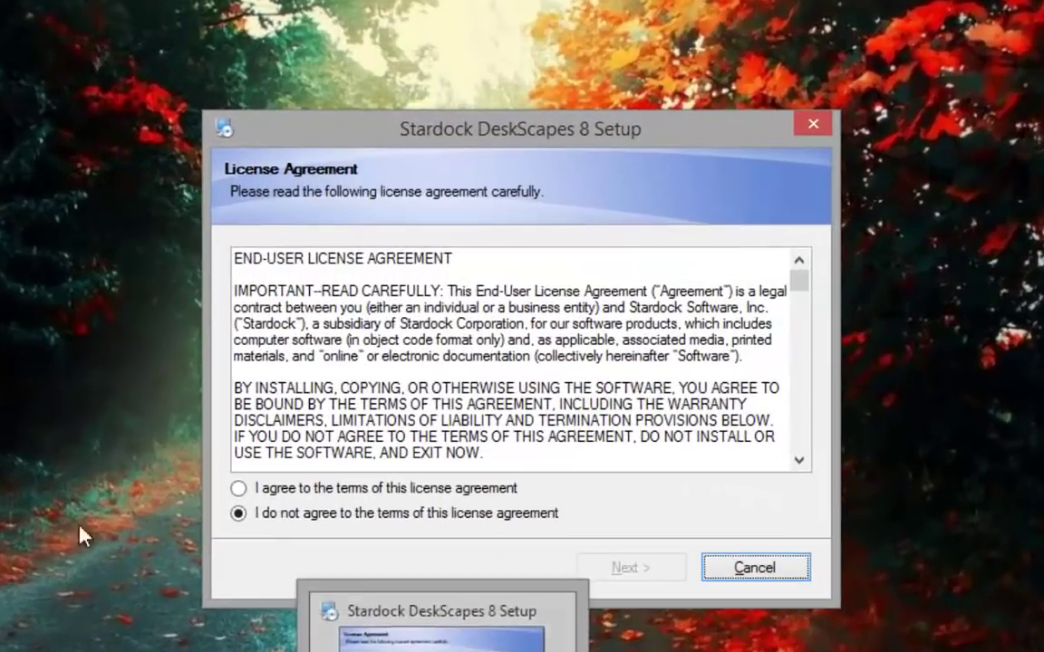
click(240, 490)
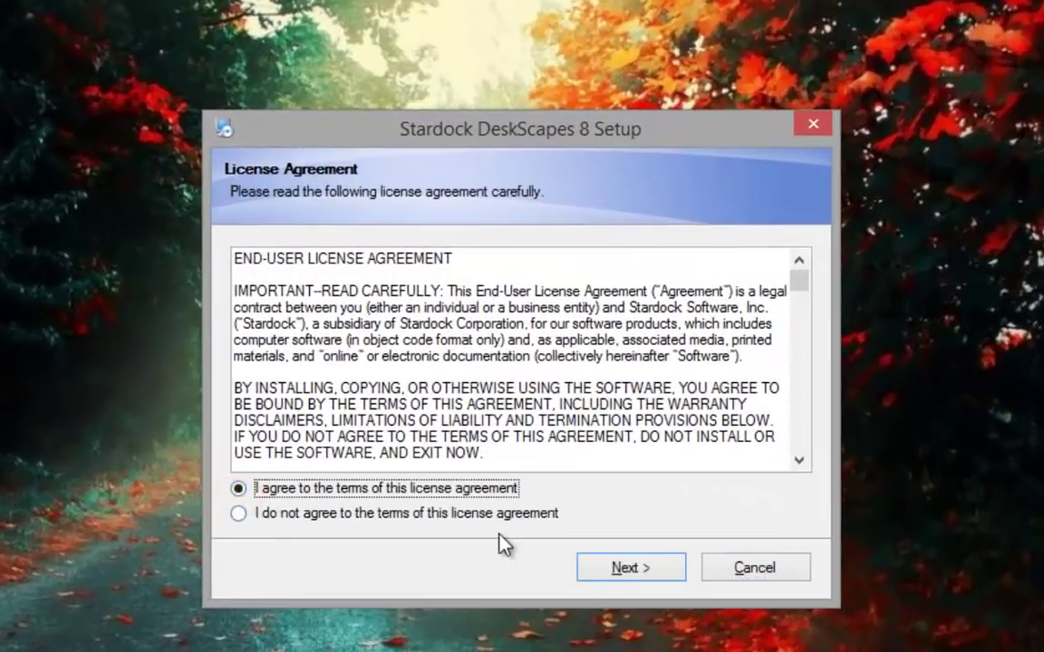
click(627, 570)
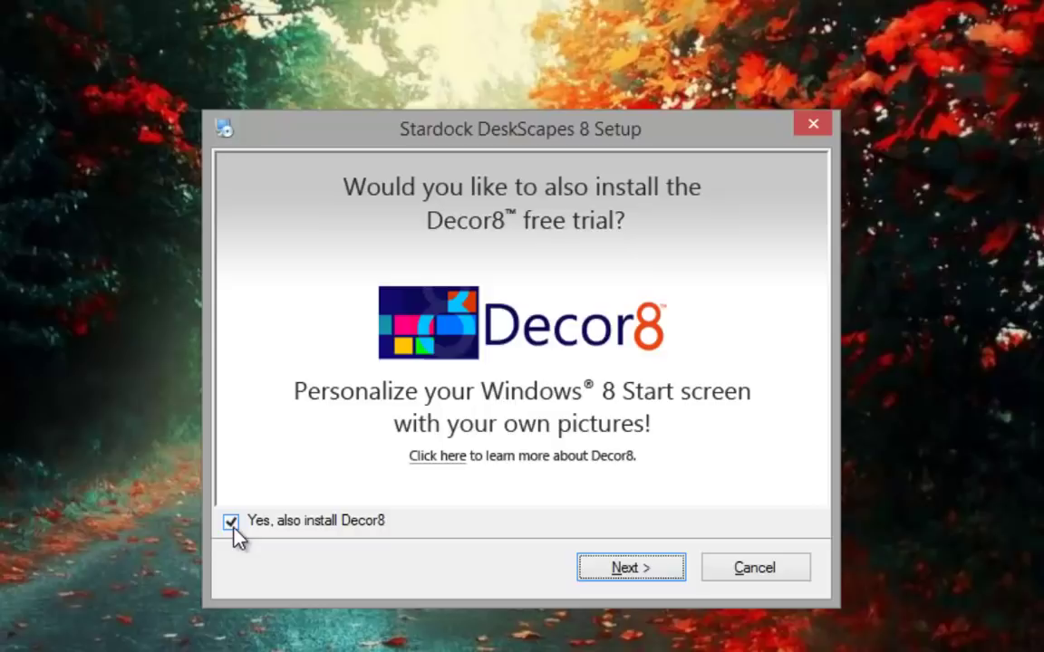
click(231, 522)
click(627, 571)
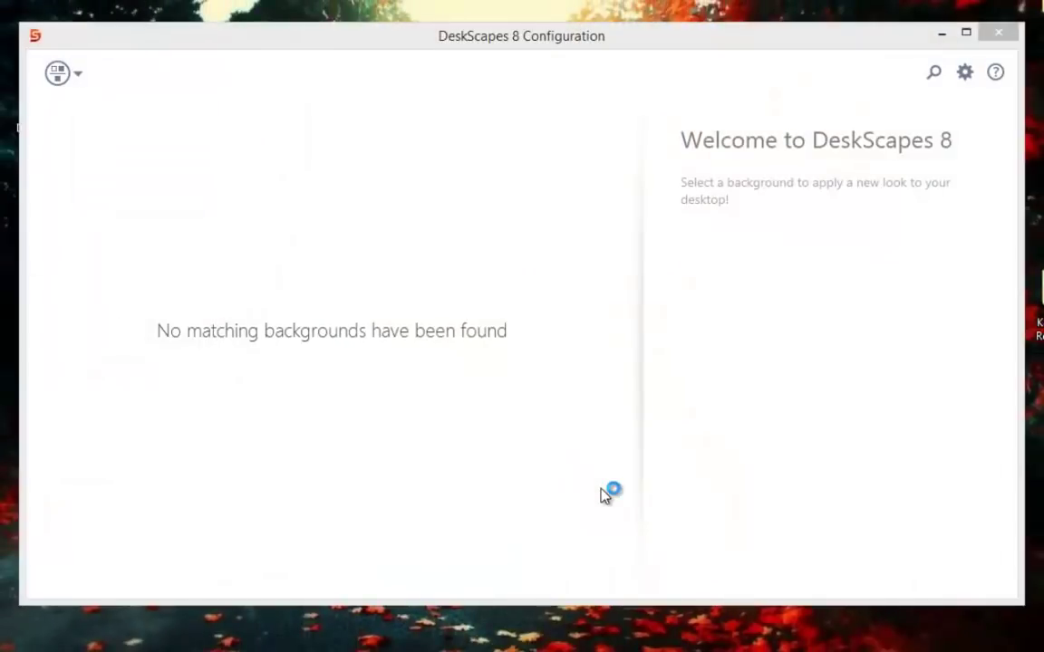
Start the 30-day trial and submit the pasted email address for verification.
mouse_move(462, 648)
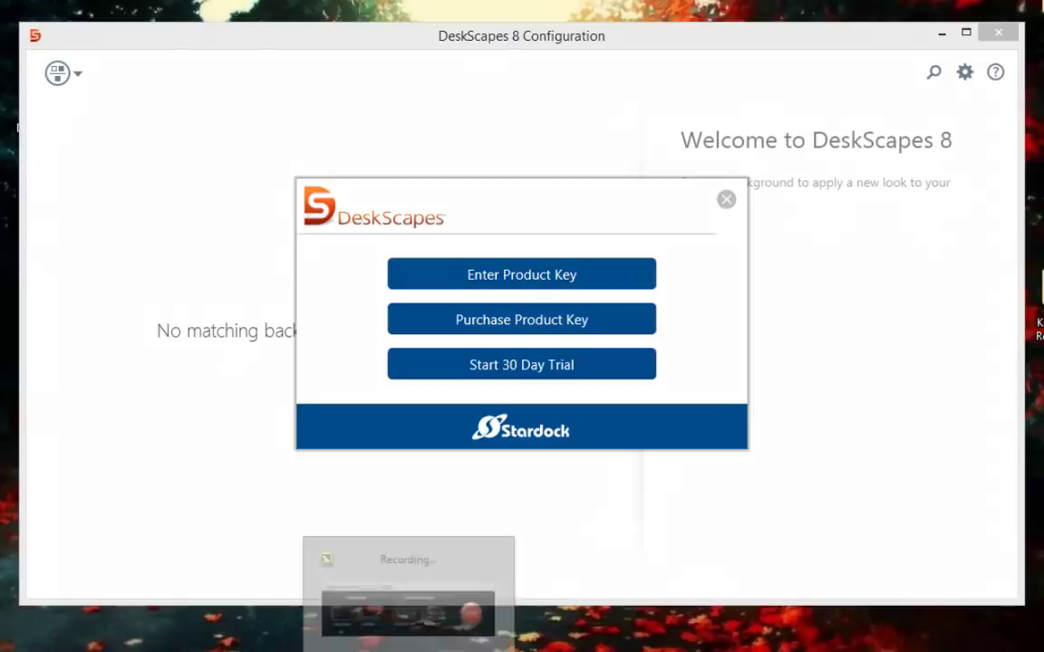
click(407, 607)
click(1013, 594)
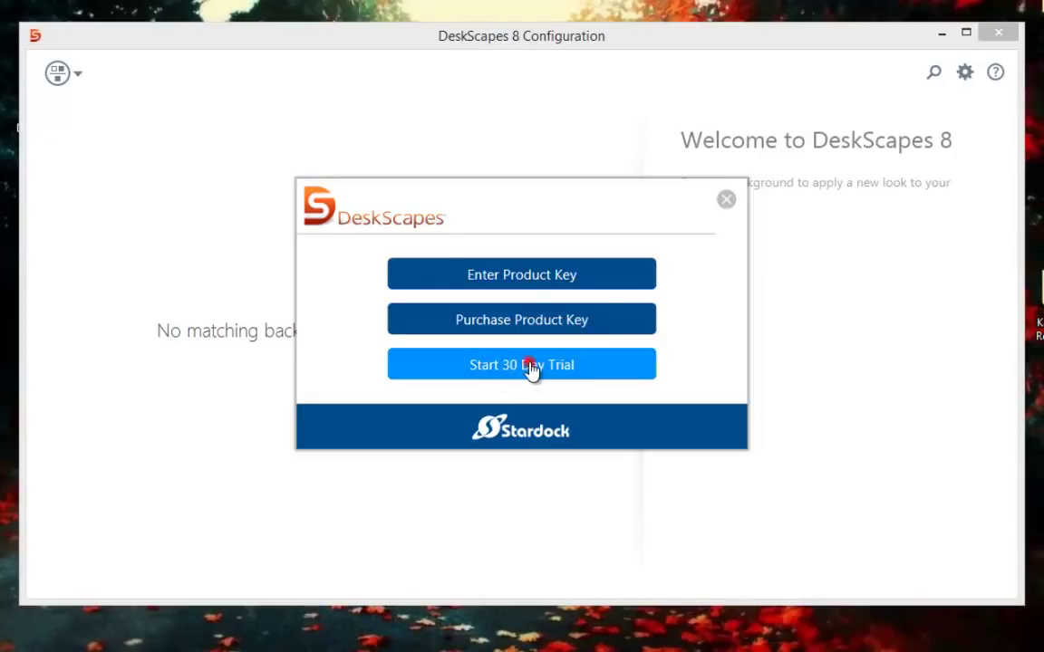
click(531, 368)
key(ctrl+v)
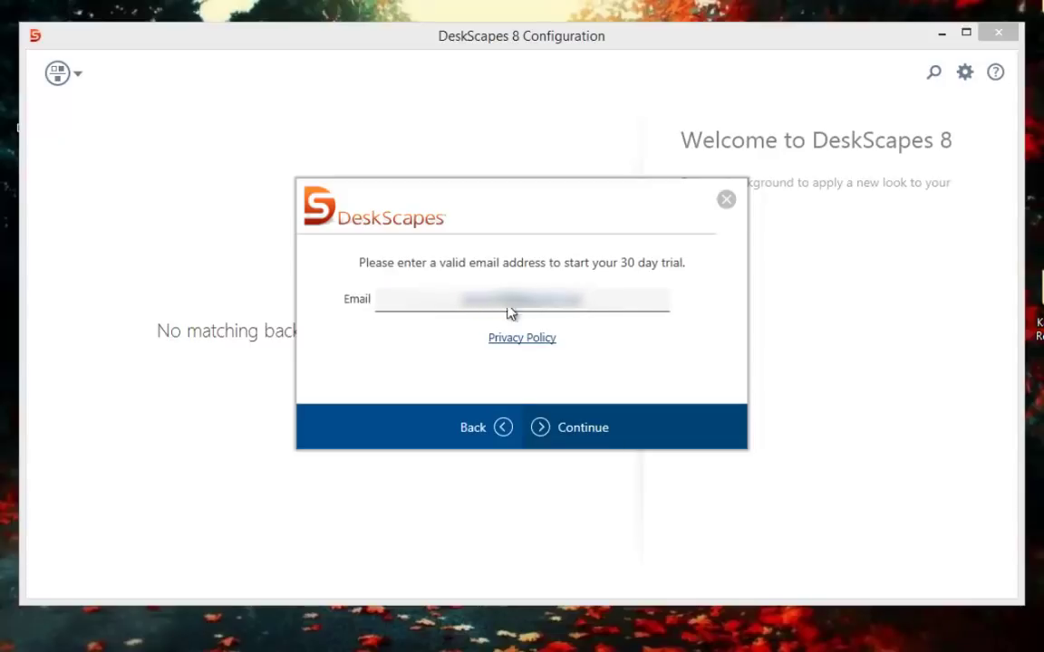
click(585, 436)
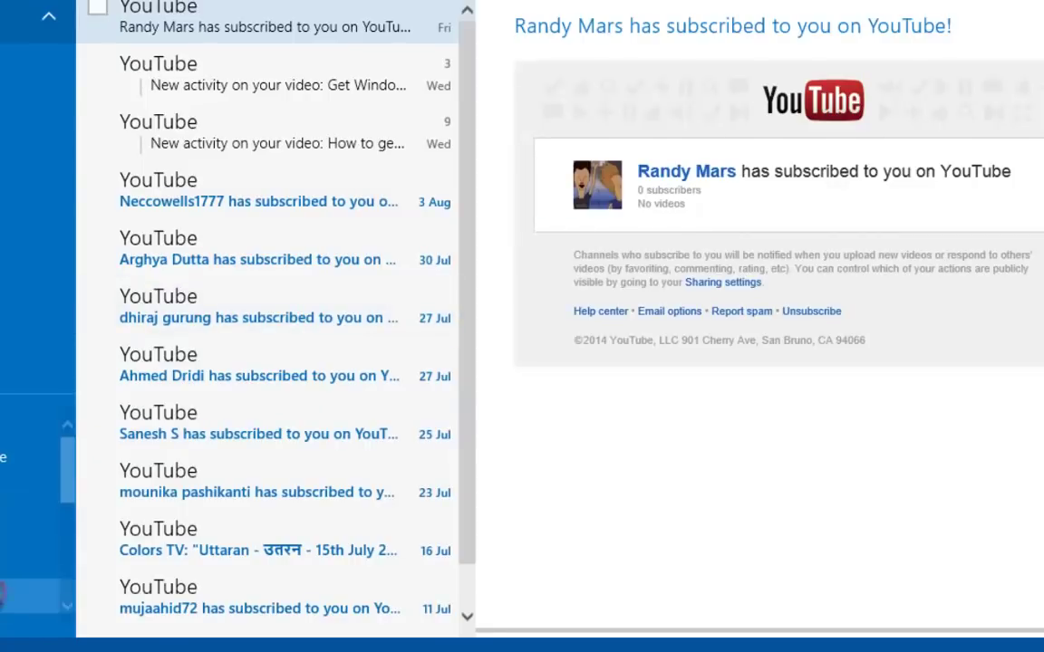
Open the Stardock 'Complete Your DeskScapes 8 Activation' email in Mail.
click(4, 600)
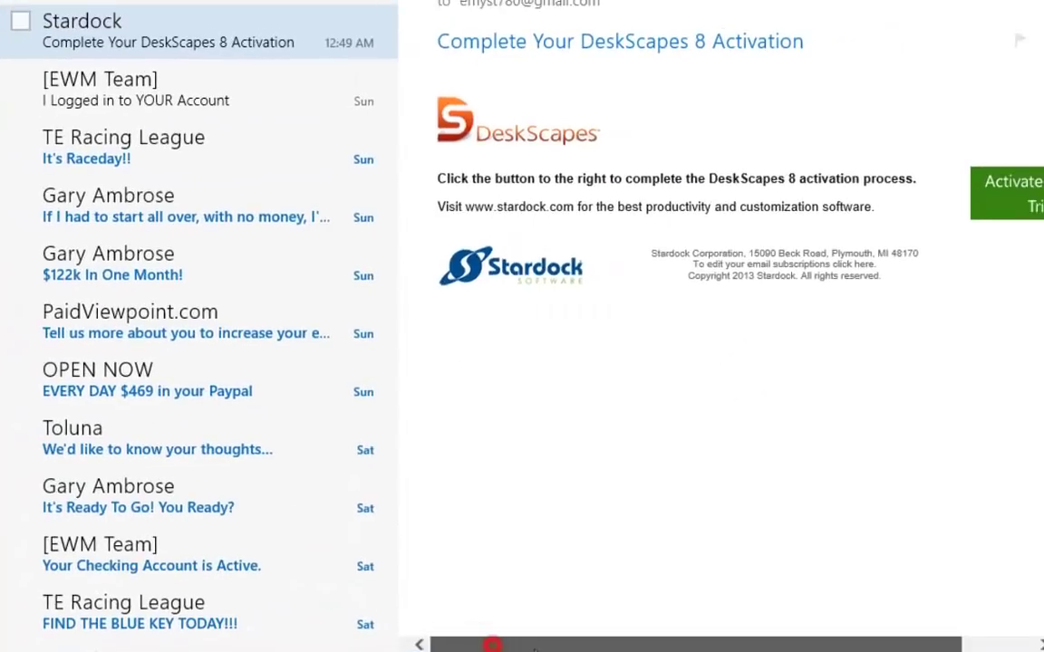
drag(535, 649, 547, 649)
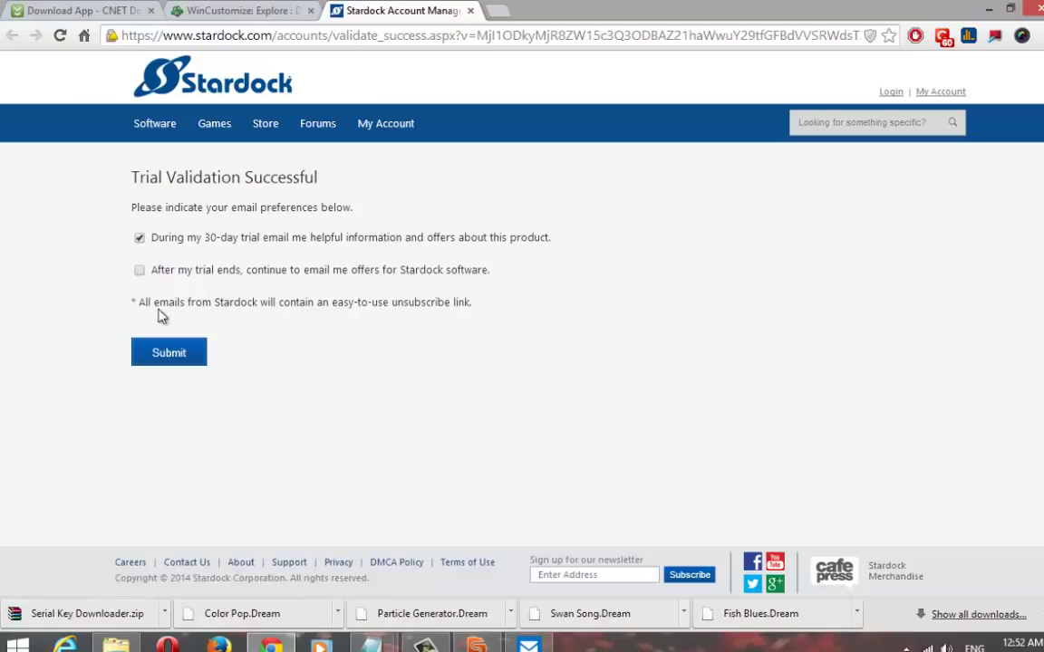
Uncheck the trial email option and submit the email preferences.
click(139, 237)
click(177, 355)
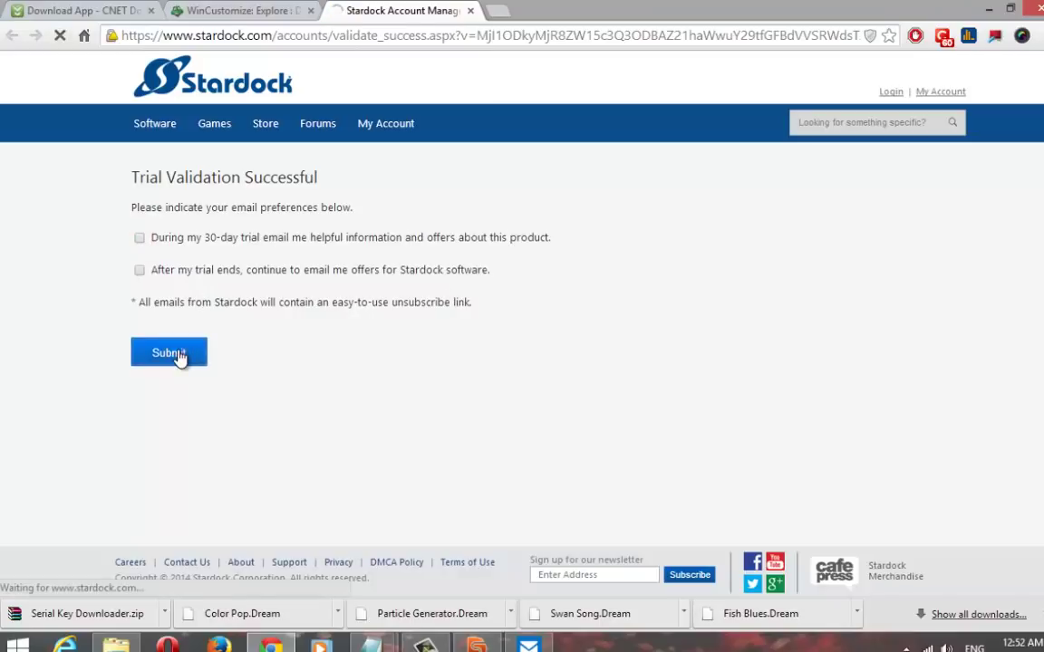
Minimise Chrome, complete the DeskScapes trial activation with Continue and Finish, and close Mail.
click(991, 18)
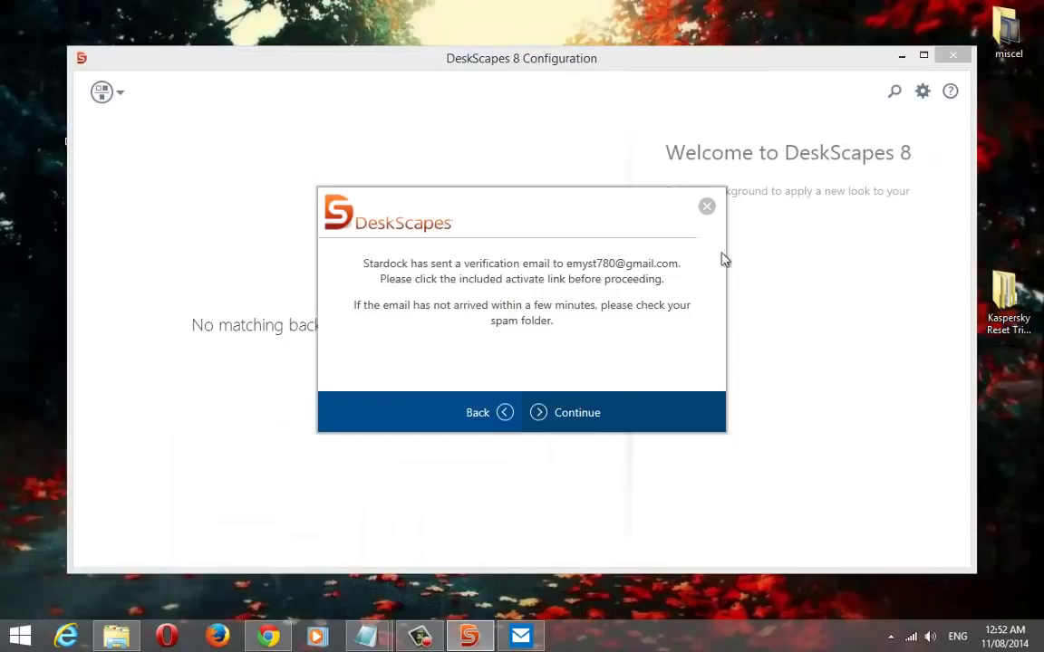
click(559, 424)
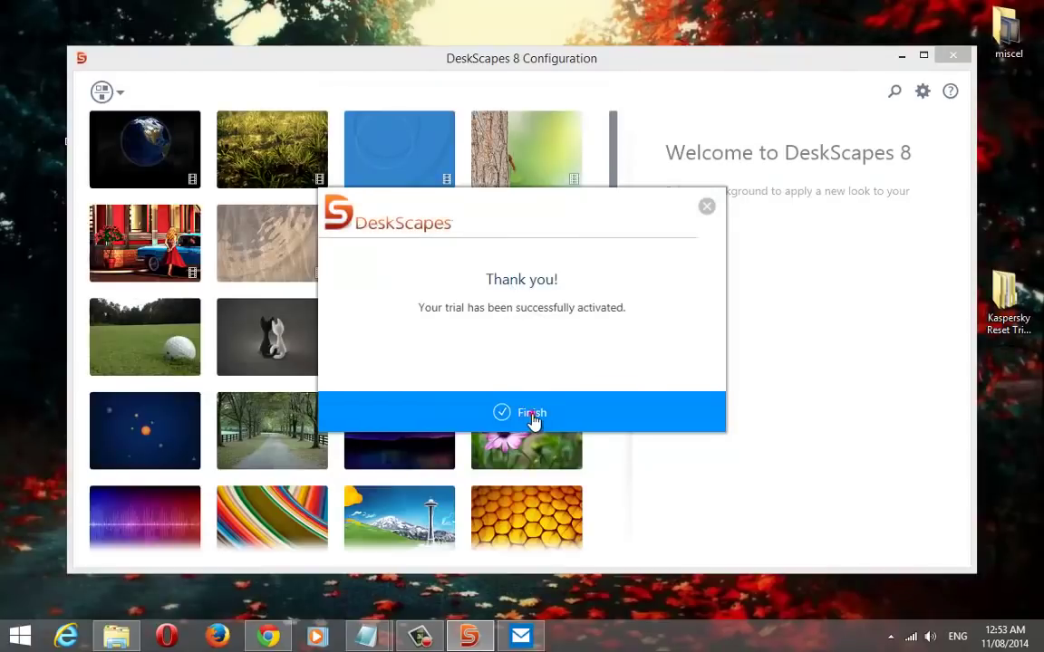
click(533, 417)
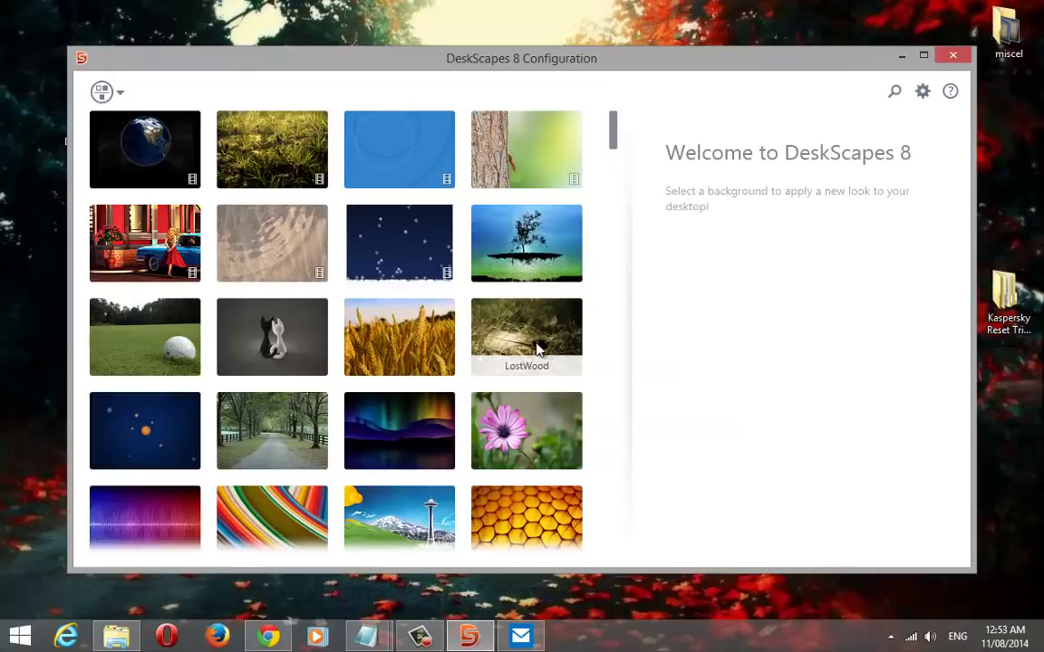
mouse_move(613, 133)
mouse_down()
mouse_move(620, 297)
mouse_move(614, 115)
mouse_up()
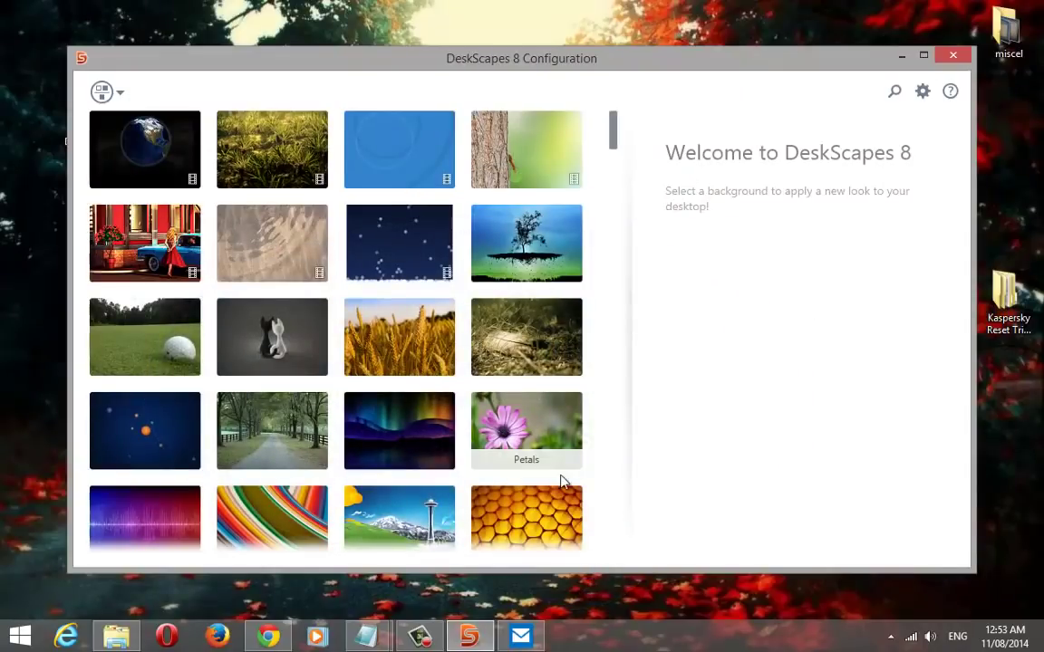
right_click(515, 637)
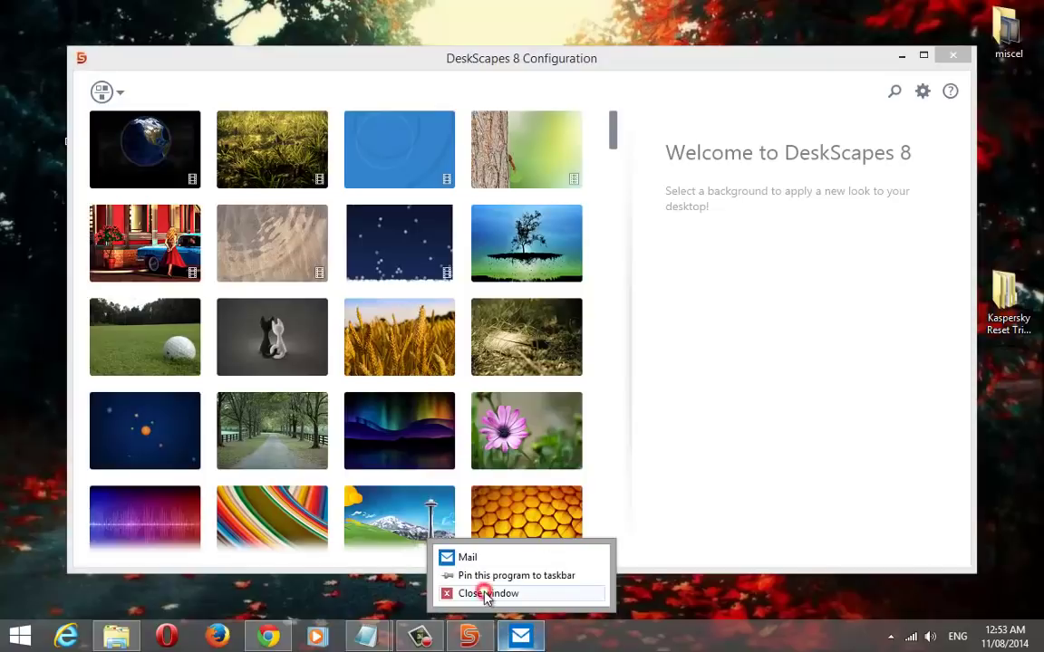
click(444, 592)
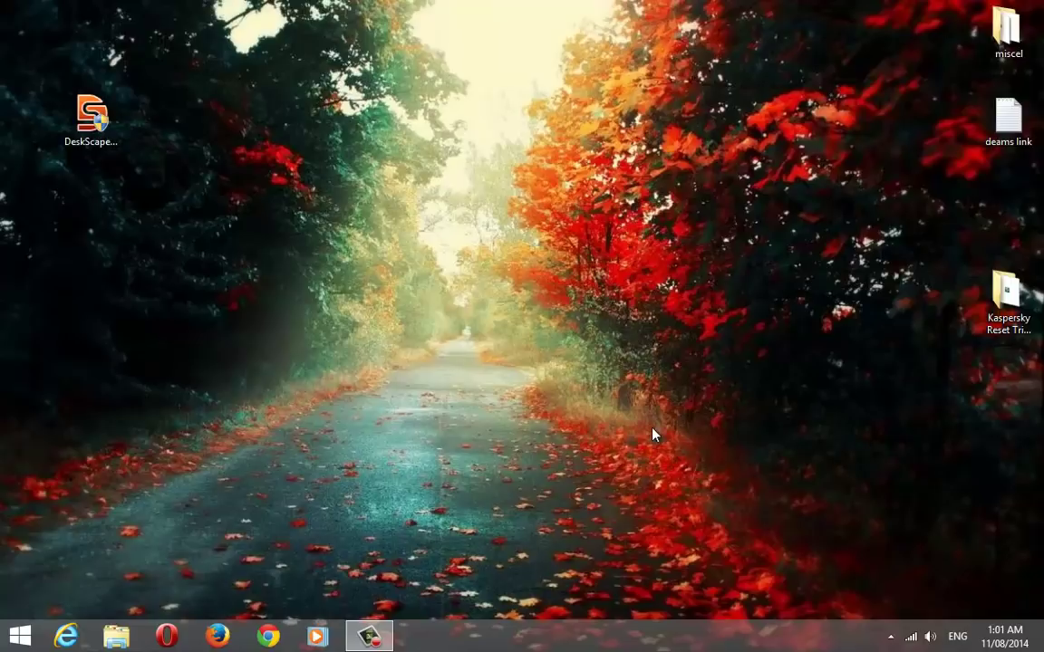
Search for 'desksc' from the Windows Search charm to find DeskScapes 8.
mouse_move(1042, 4)
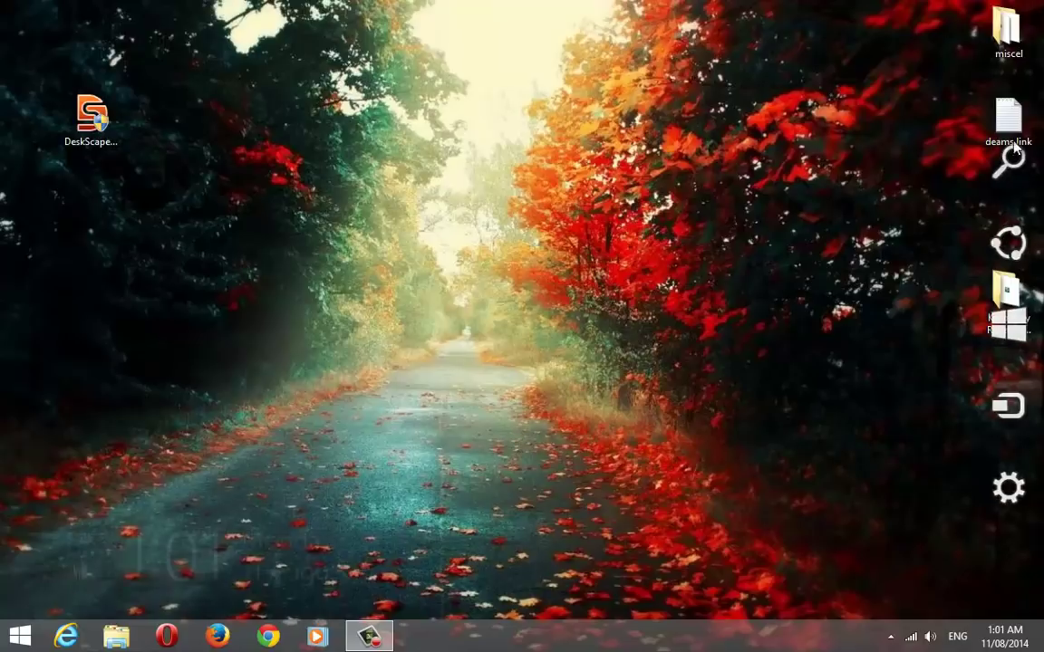
click(1008, 160)
text(des)
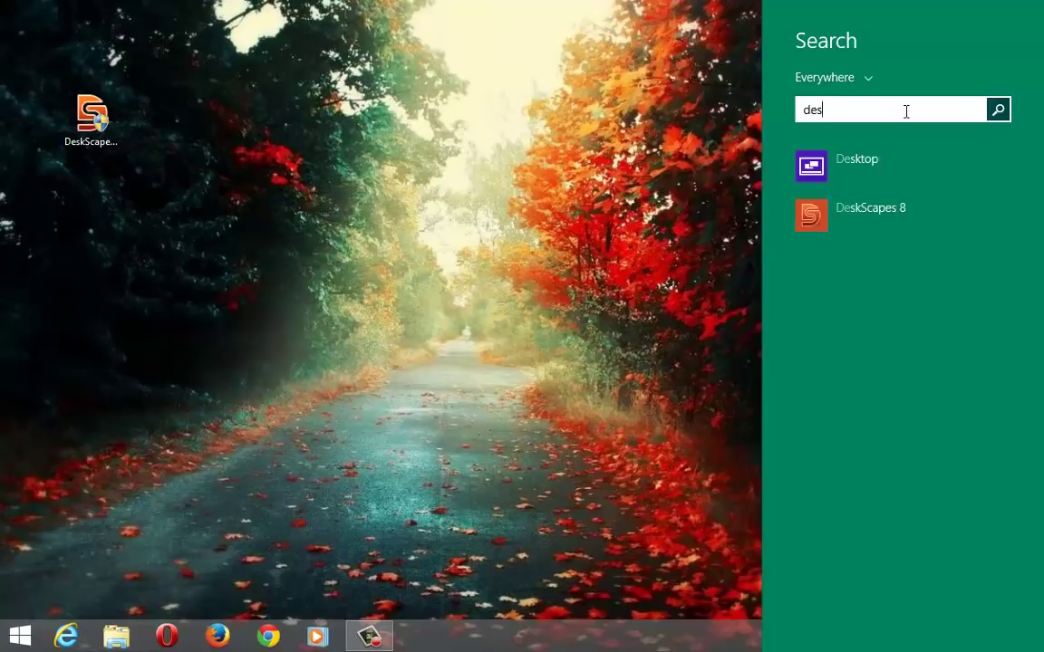
text(kscapes 8)
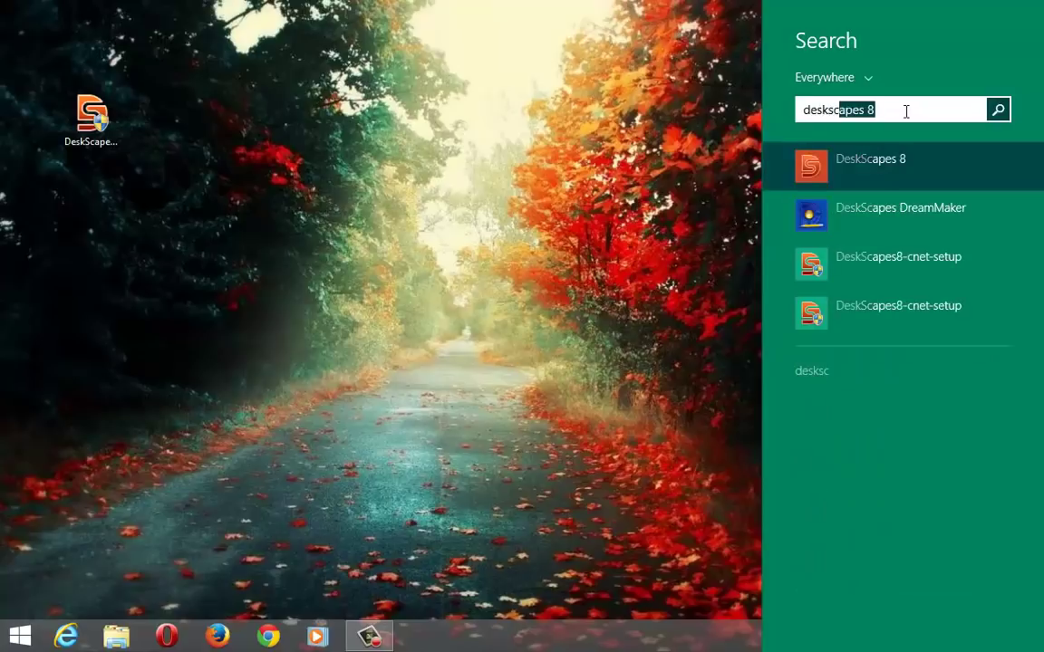
Launch DeskScapes 8 and, in Folders settings, uncheck Stardock, Default OS and Default dreams folders.
click(878, 169)
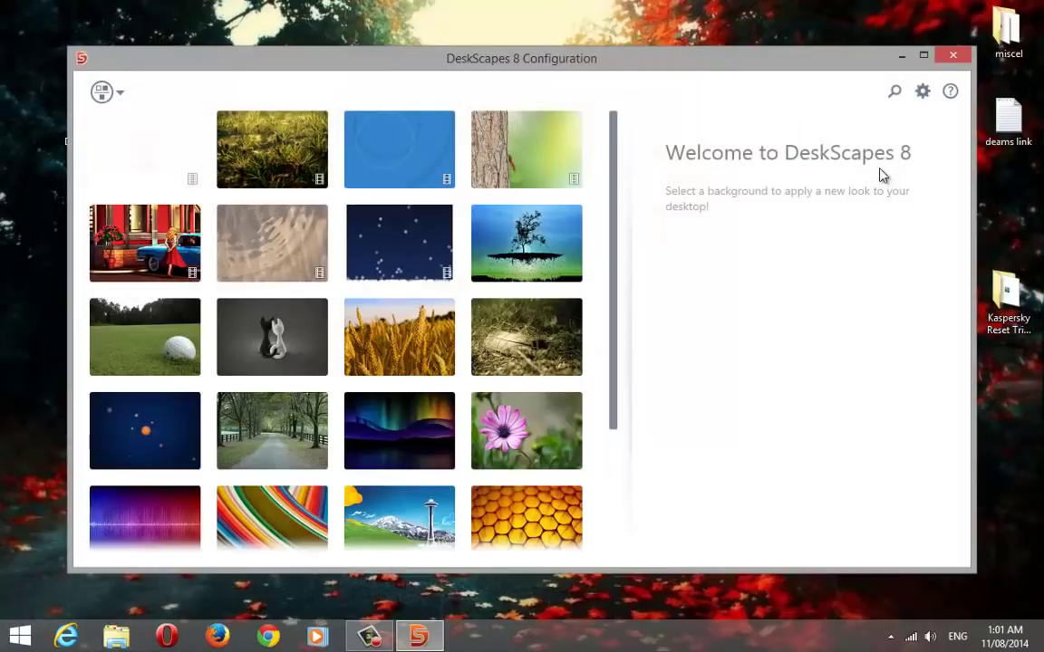
mouse_move(612, 133)
mouse_down()
mouse_move(609, 278)
mouse_move(616, 141)
mouse_up()
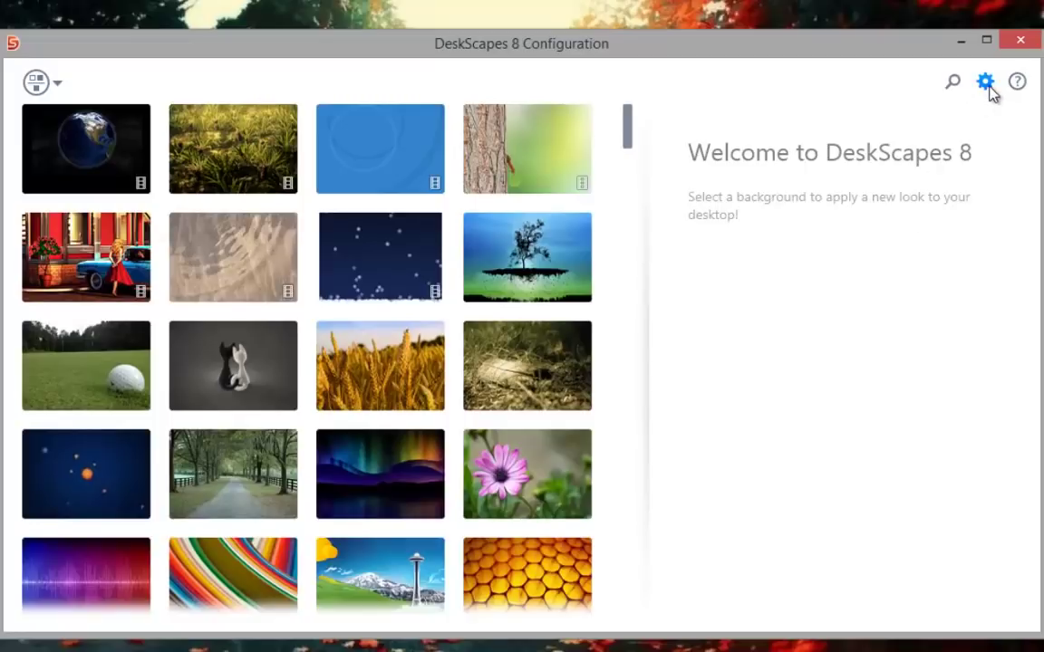
click(982, 89)
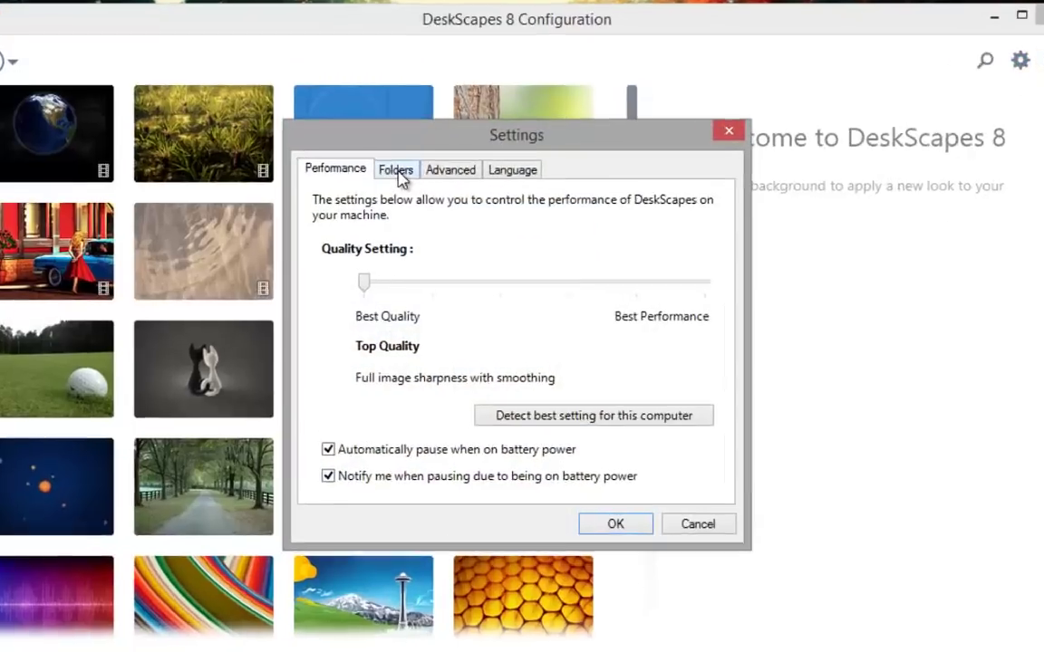
click(410, 183)
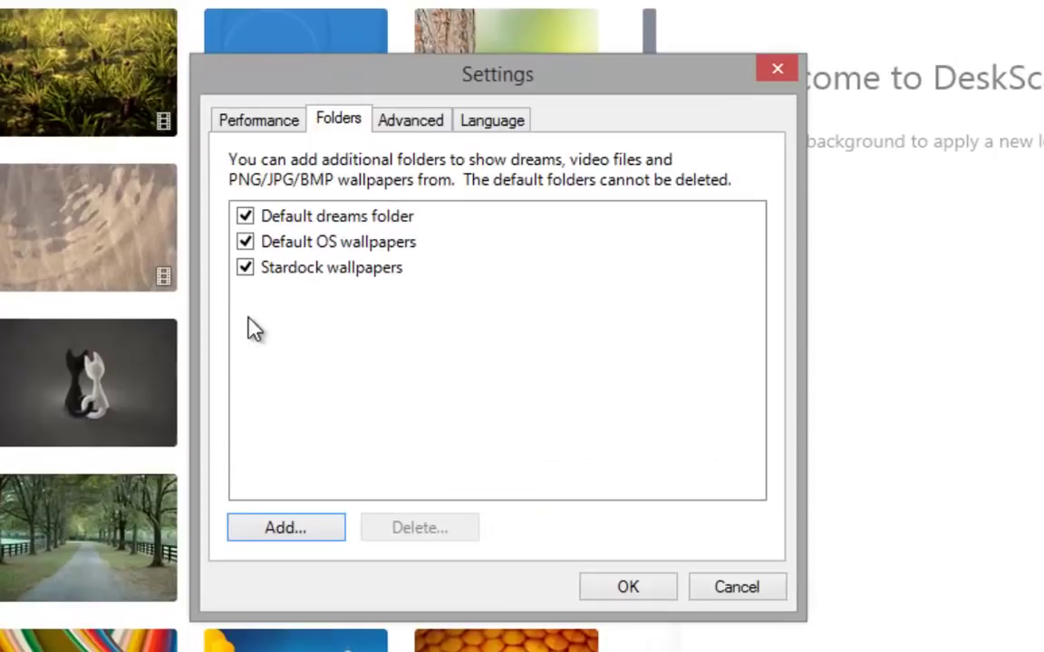
click(245, 268)
click(246, 242)
click(244, 217)
Add the Dreams wallpaper folder from Libraries > Videos > Videos as a wallpaper source.
click(288, 529)
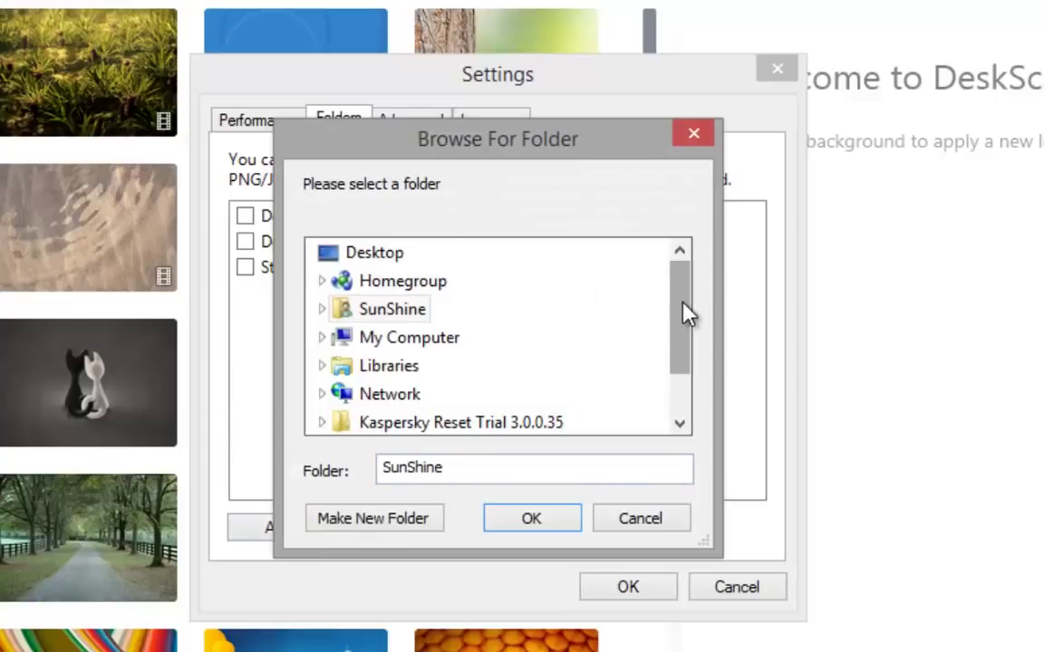
mouse_move(687, 313)
mouse_down()
mouse_move(687, 345)
mouse_move(687, 317)
mouse_up()
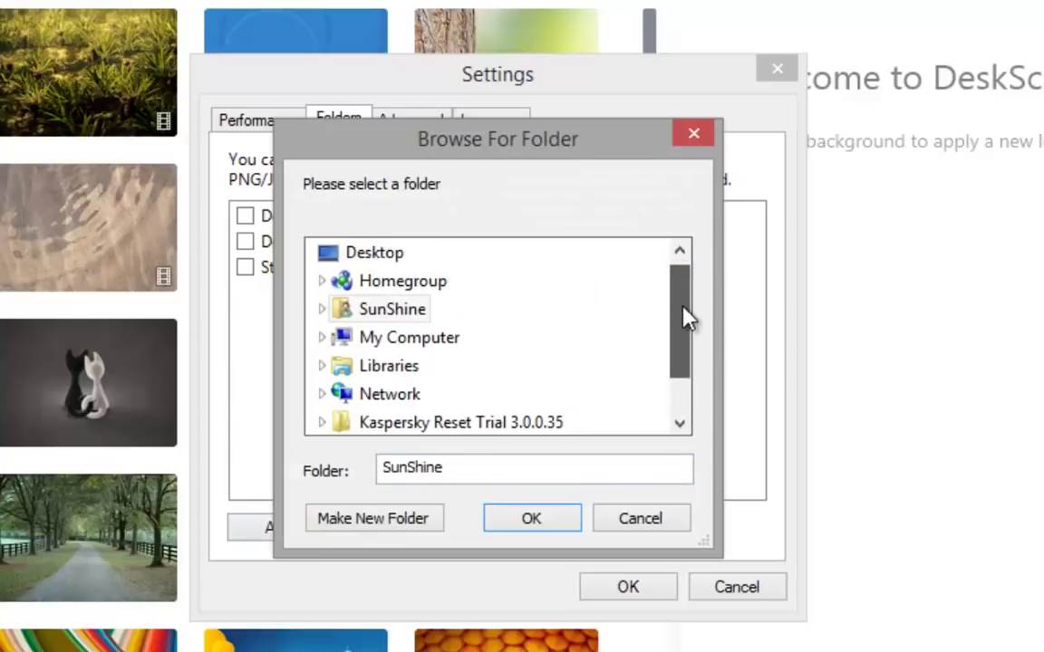
double_click(404, 365)
double_click(403, 393)
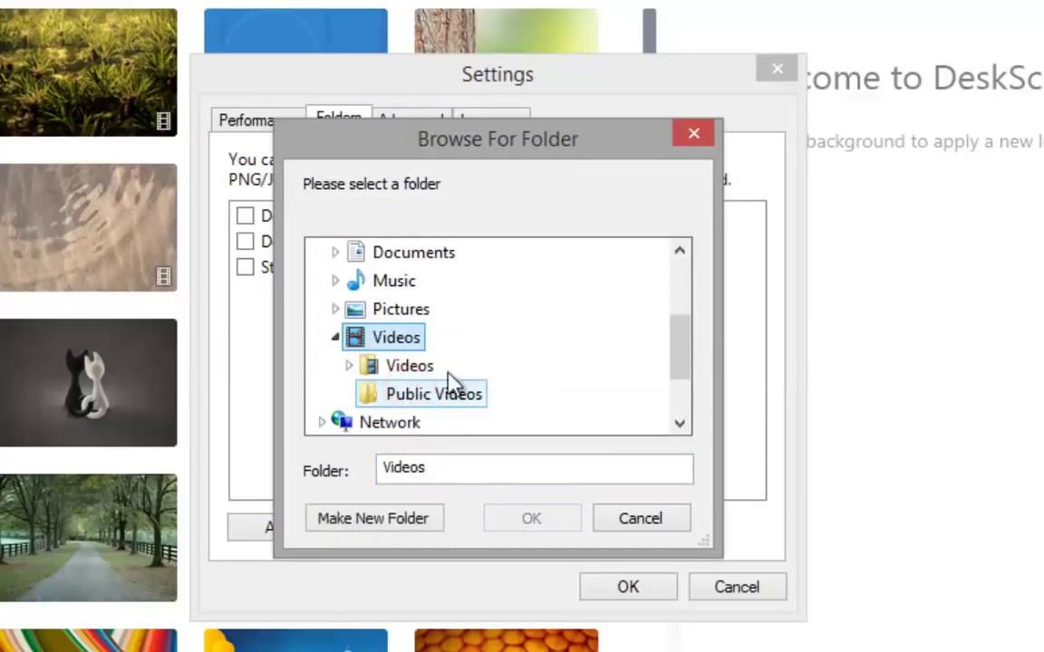
double_click(426, 368)
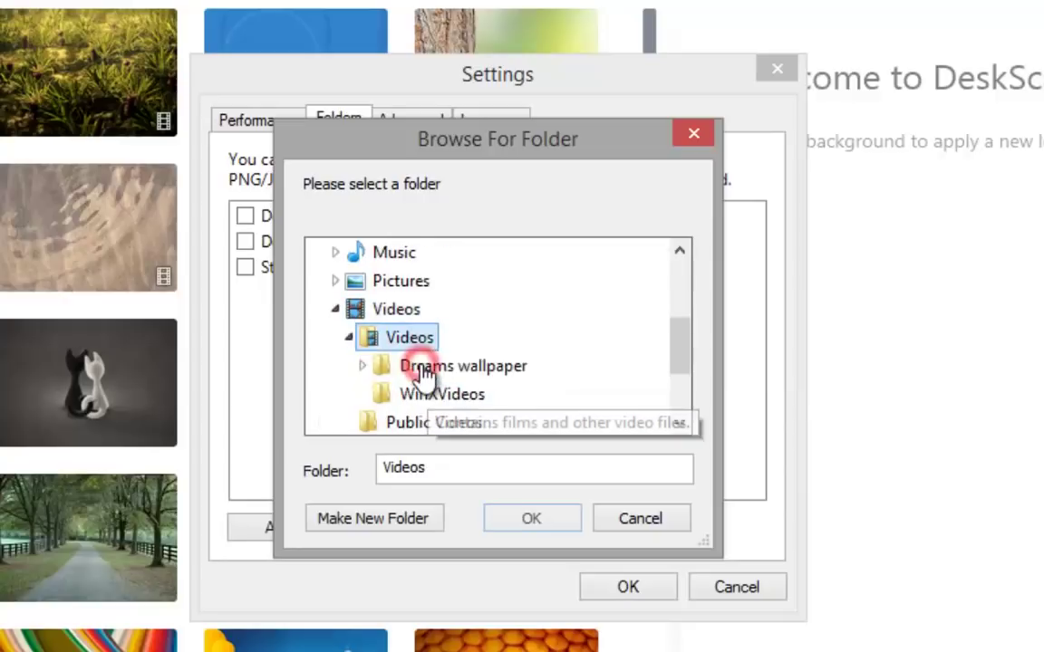
double_click(489, 379)
click(536, 522)
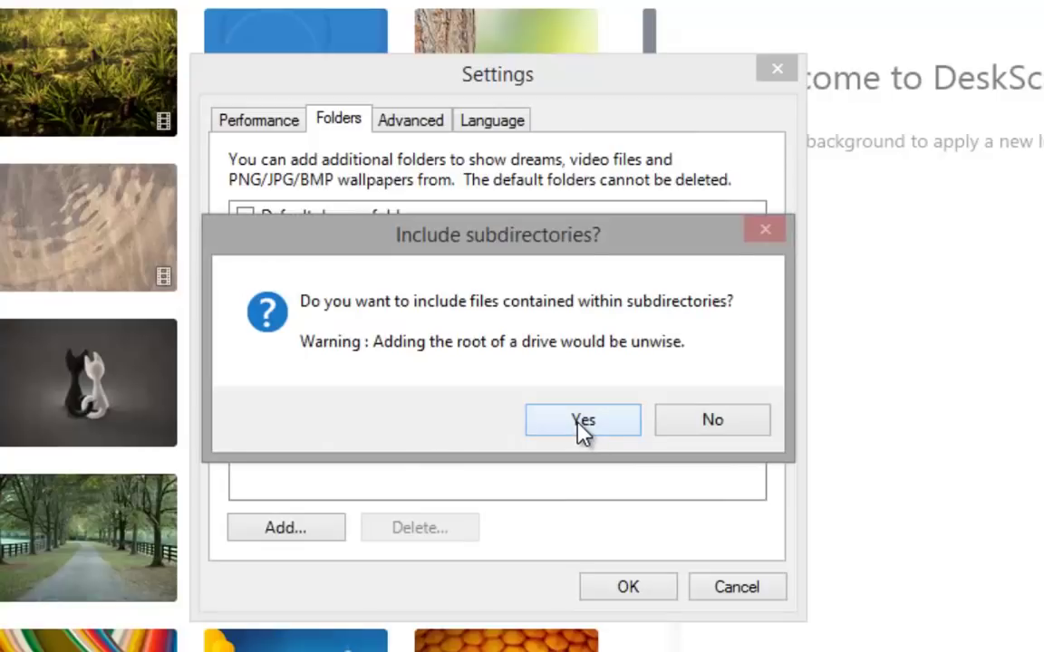
Include the Dreams folder's subfolders and hide Stardock wallpapers, Default OS wallpapers and Default dreams folder.
click(583, 423)
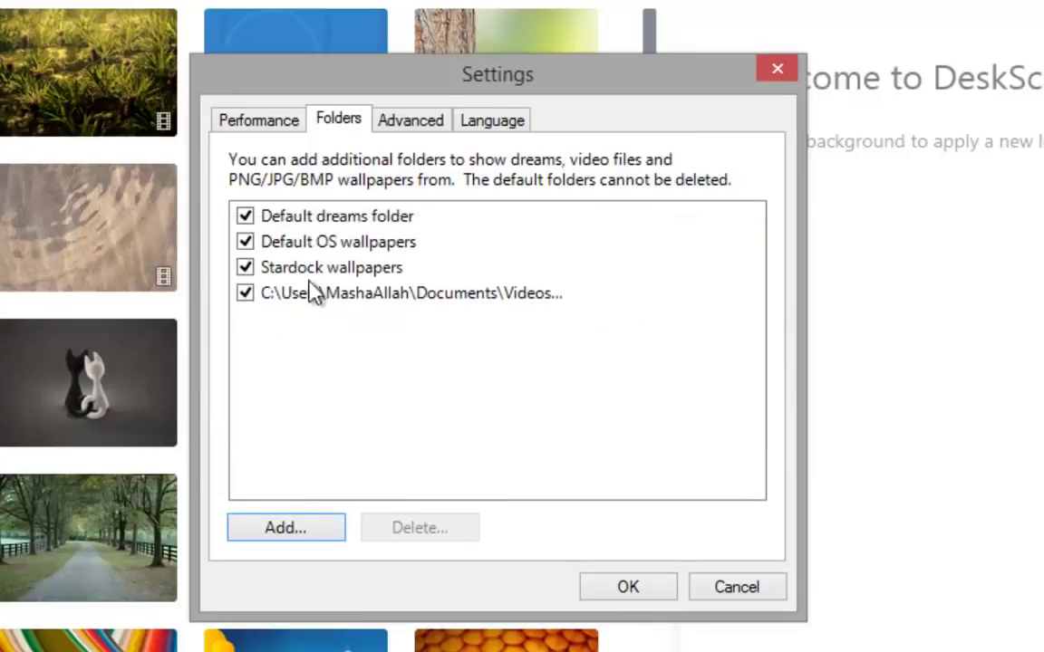
click(244, 267)
click(245, 242)
click(245, 217)
click(628, 587)
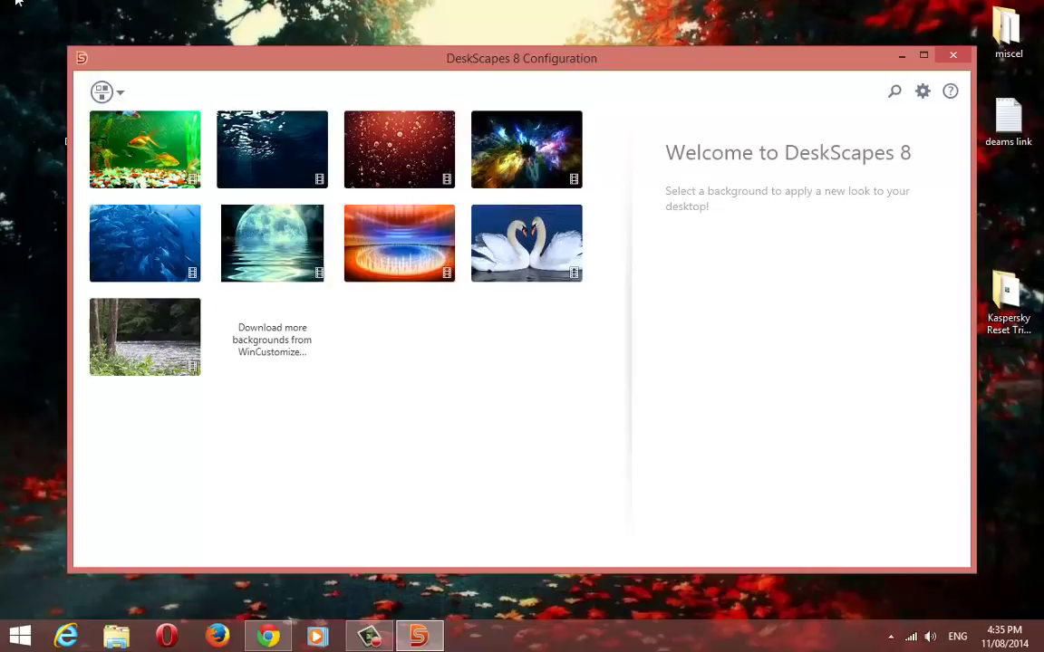
Choose the Future World moon-over-water dream by Zonester and close DeskScapes 8.
click(272, 241)
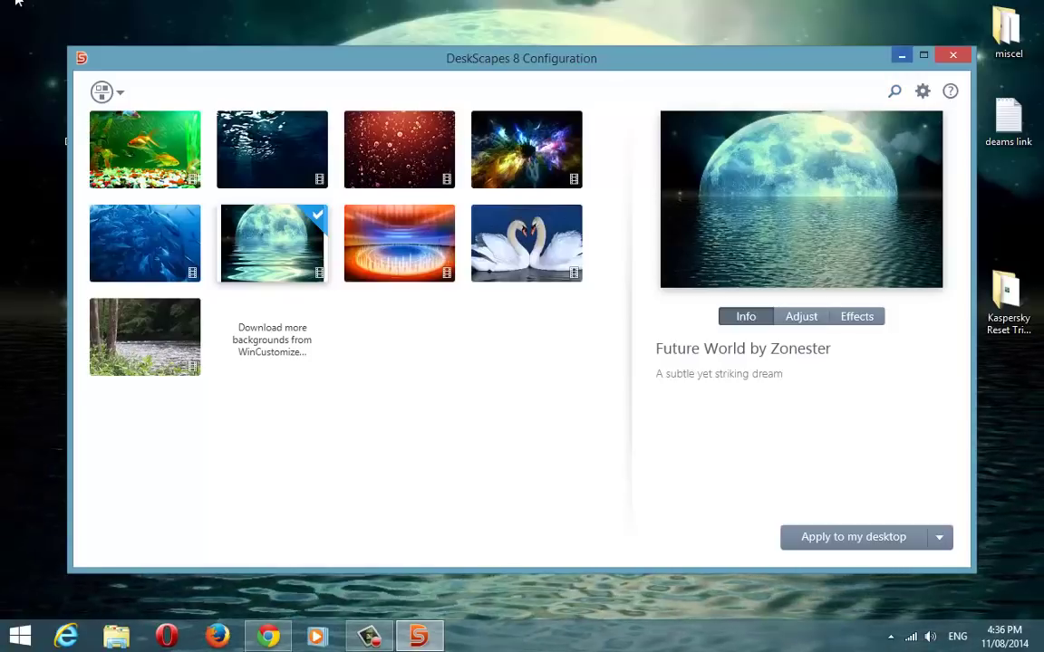
key(alt+F4)
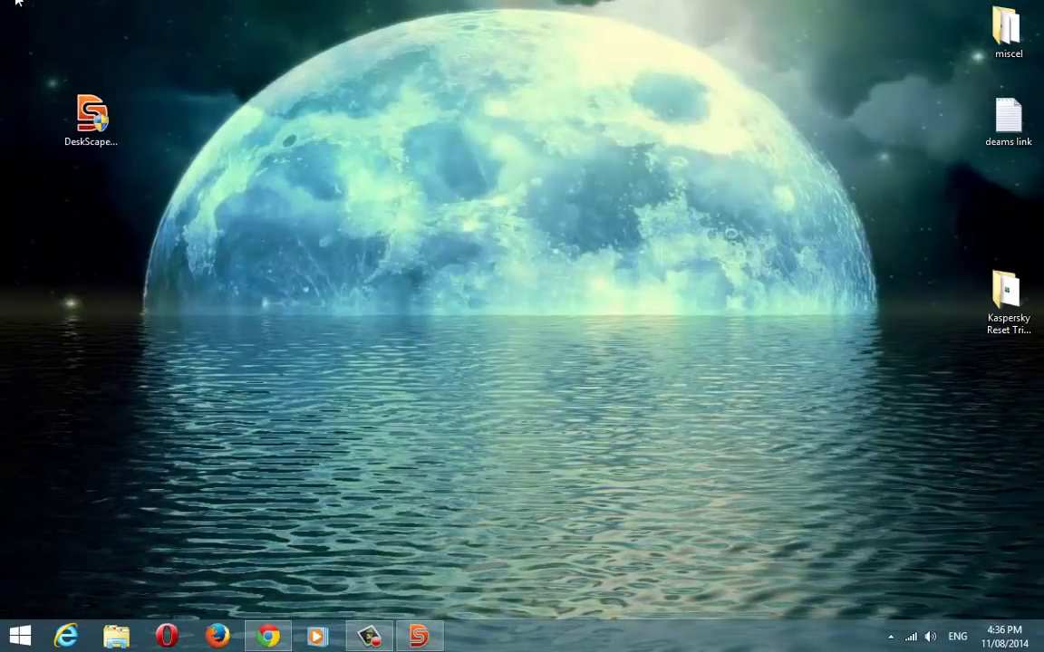